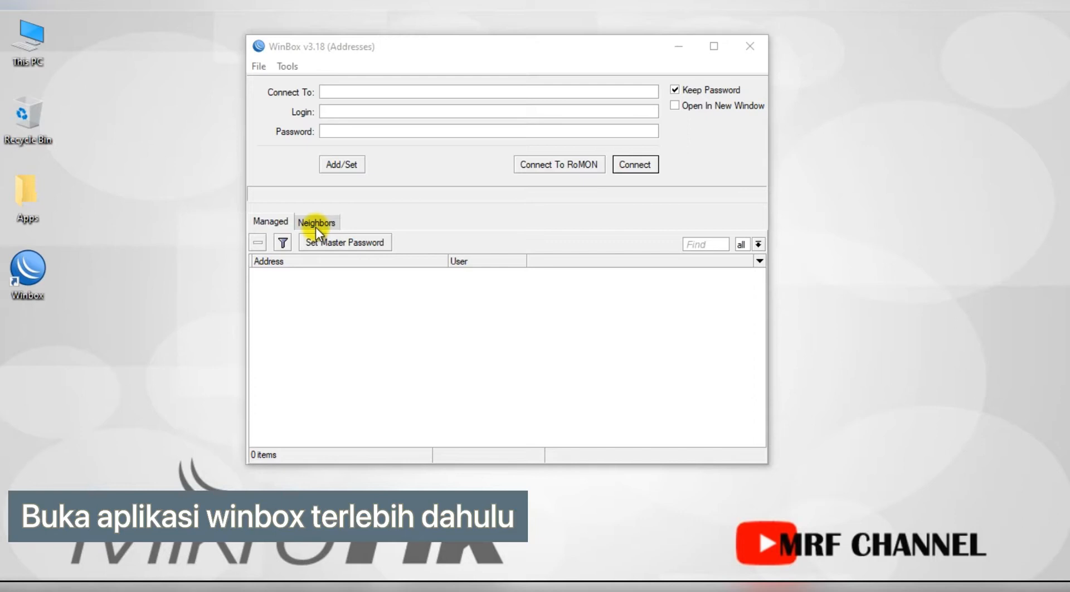
# Log in as admin to the MyHome router by its MAC address from the Neighbors list.
pyautogui.click(316, 227)
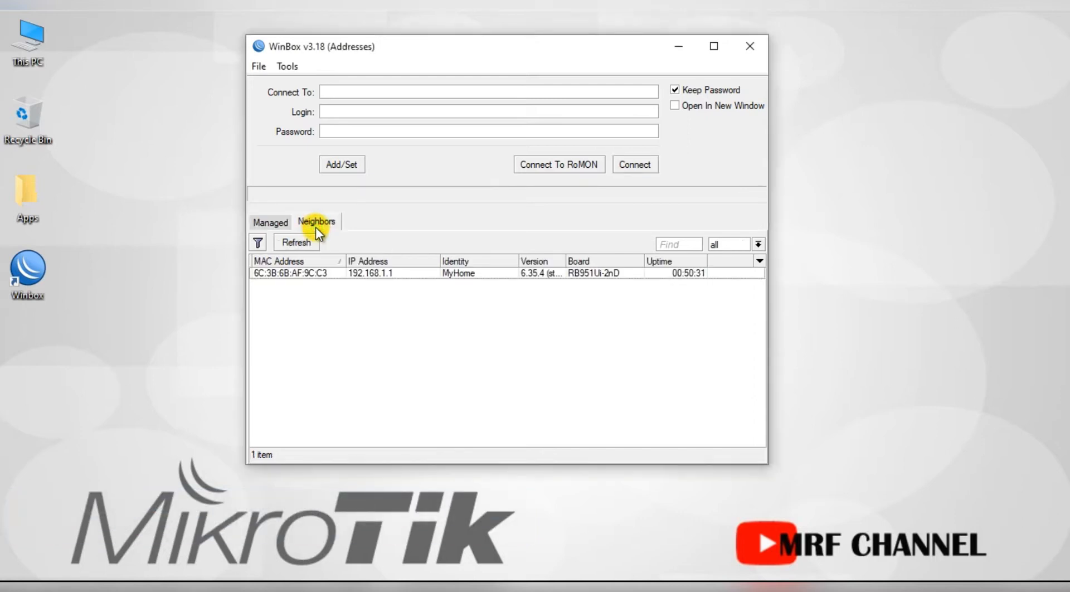
pyautogui.click(322, 273)
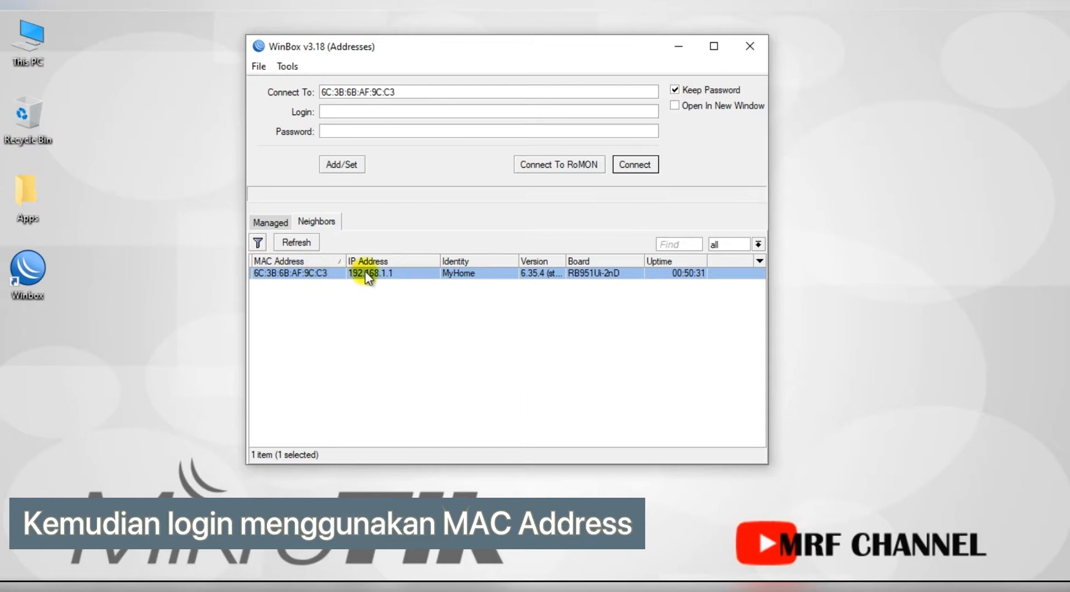
pyautogui.click(366, 273)
pyautogui.click(328, 273)
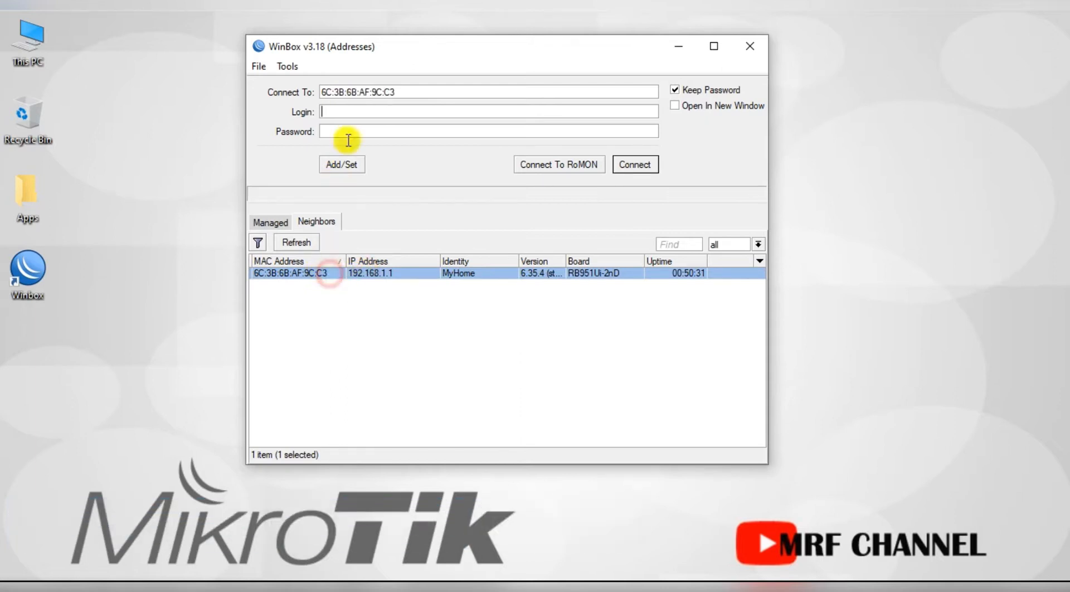
pyautogui.write('admin')
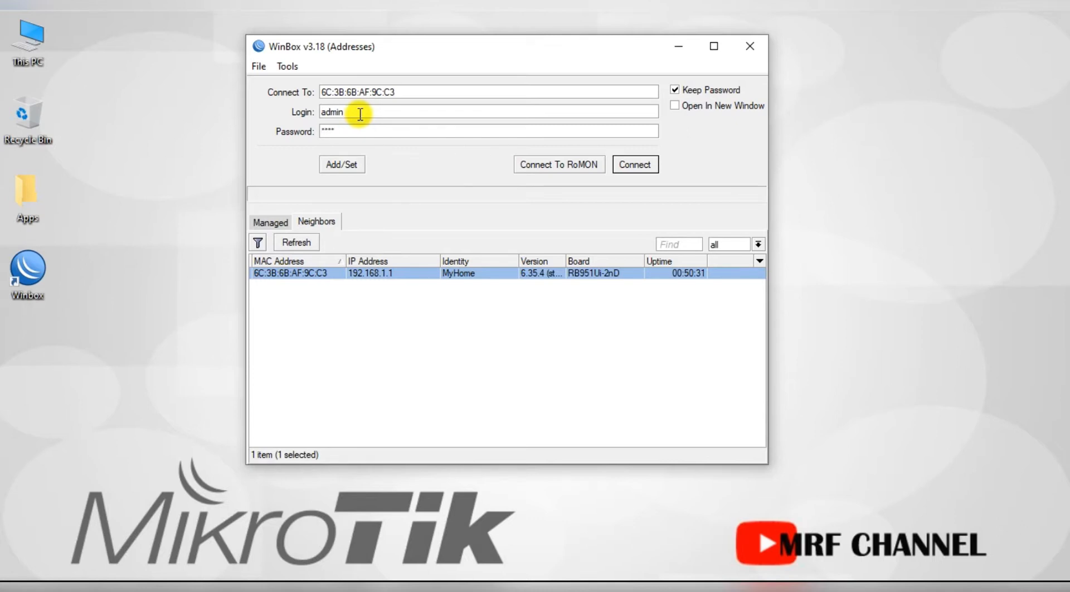
pyautogui.click(635, 164)
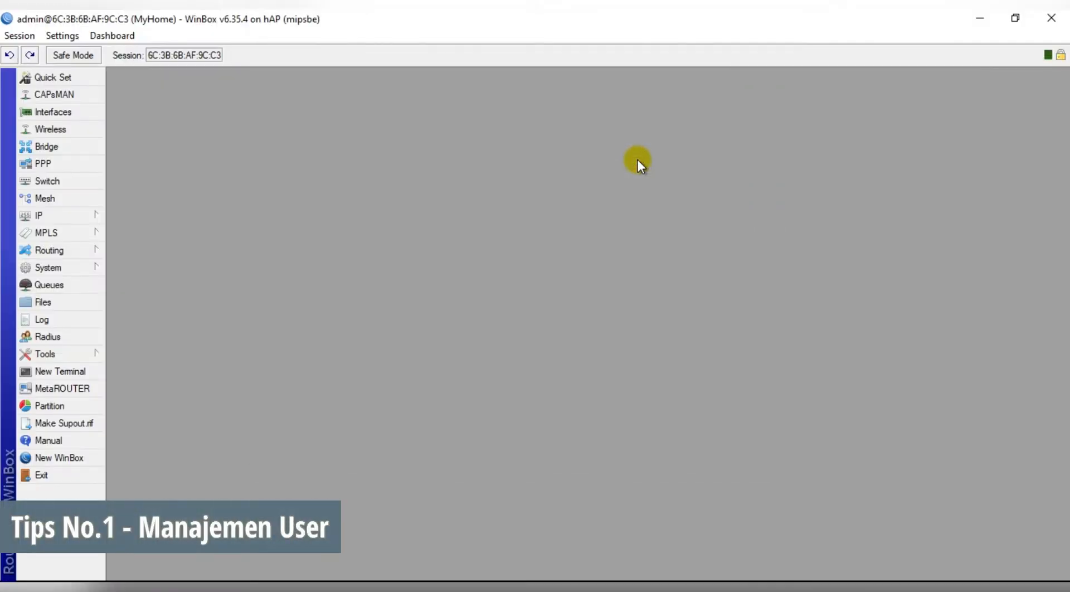
# In System > Users, replace the full-group admin account's name with a new unique username.
pyautogui.click(85, 265)
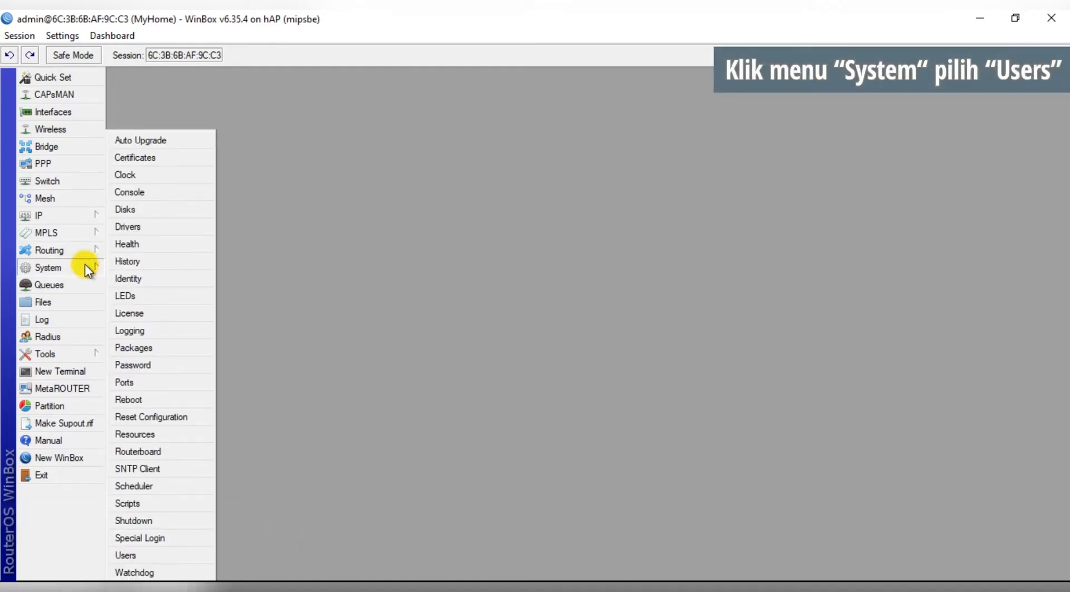
pyautogui.click(163, 554)
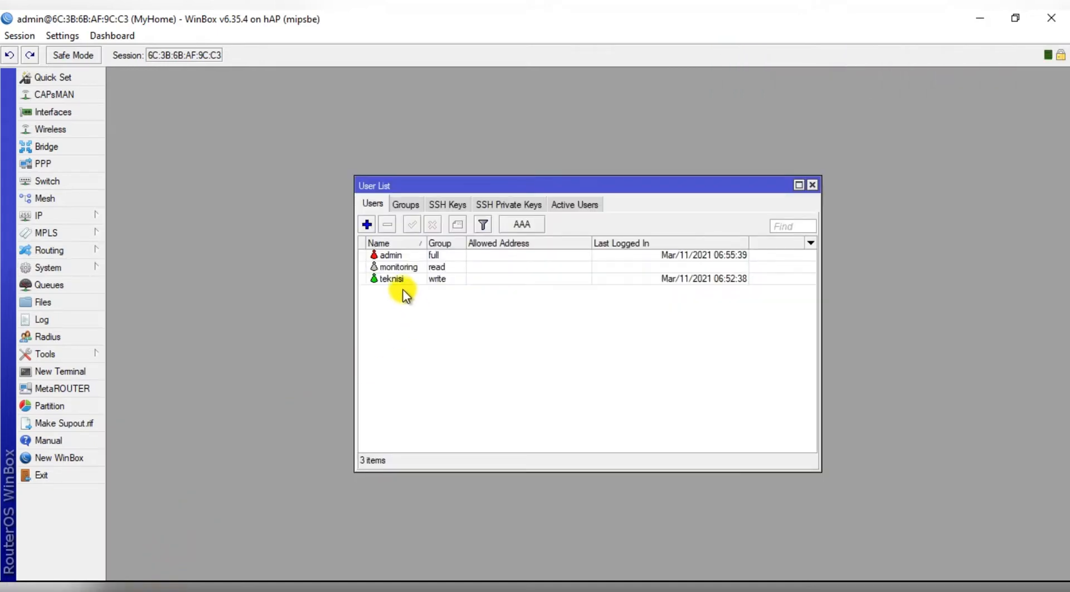
pyautogui.click(404, 258)
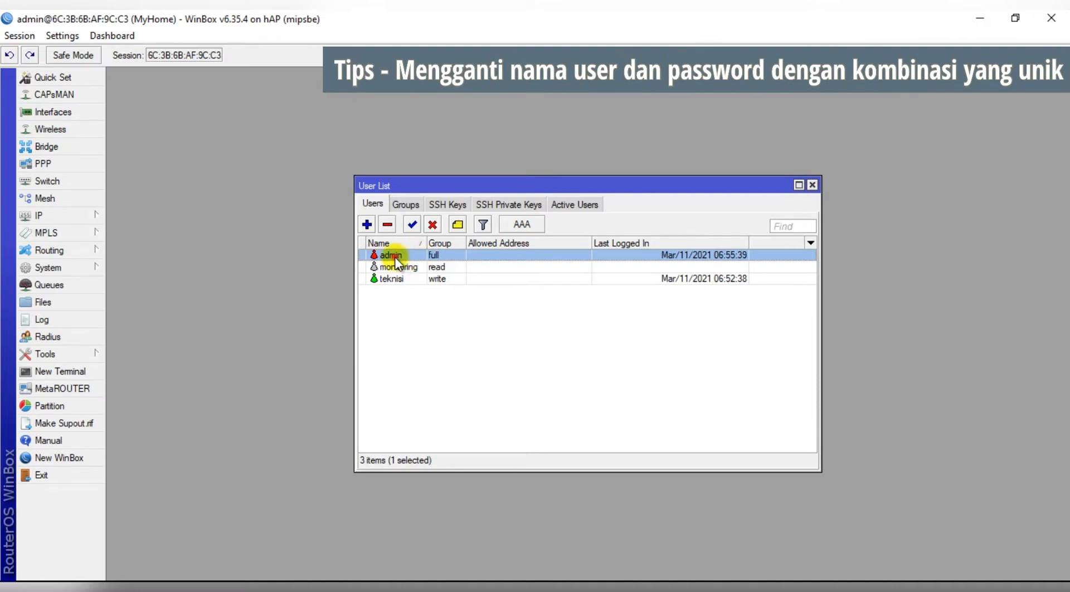
pyautogui.doubleClick(394, 260)
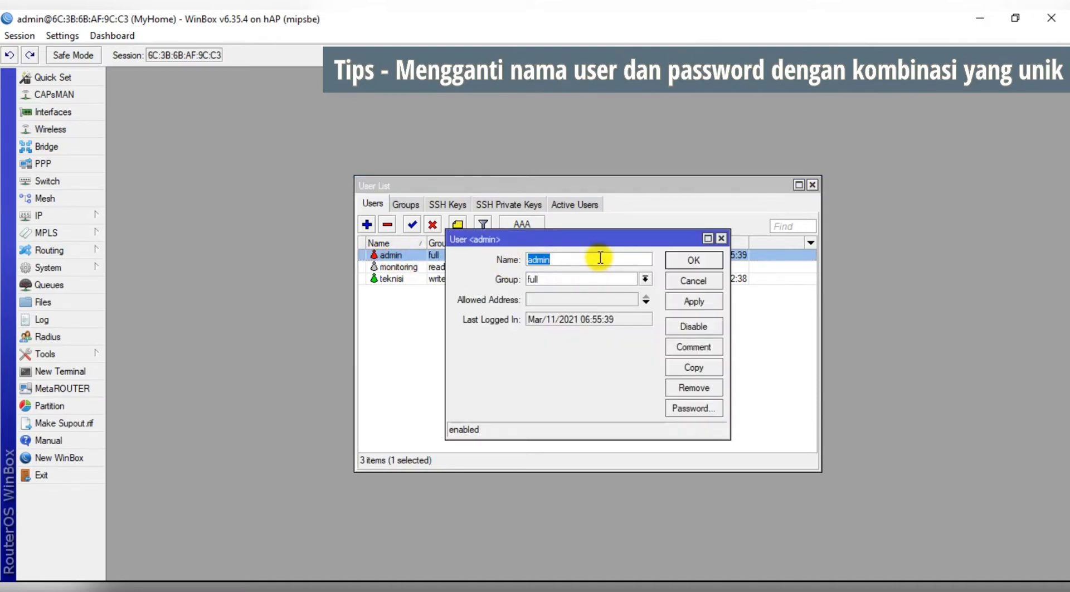
pyautogui.write('mrf1234')
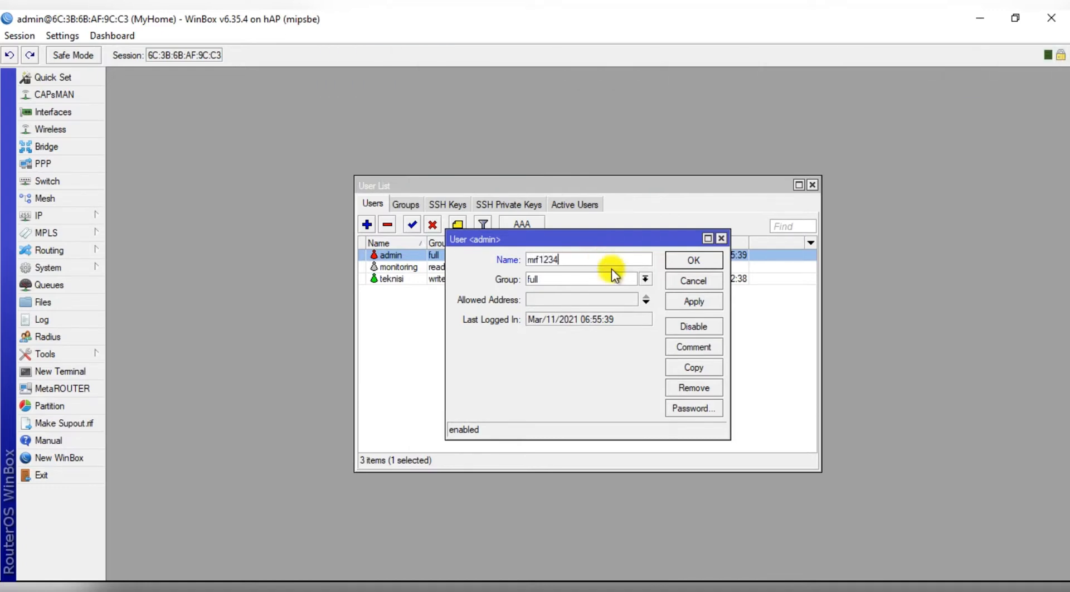
pyautogui.click(694, 260)
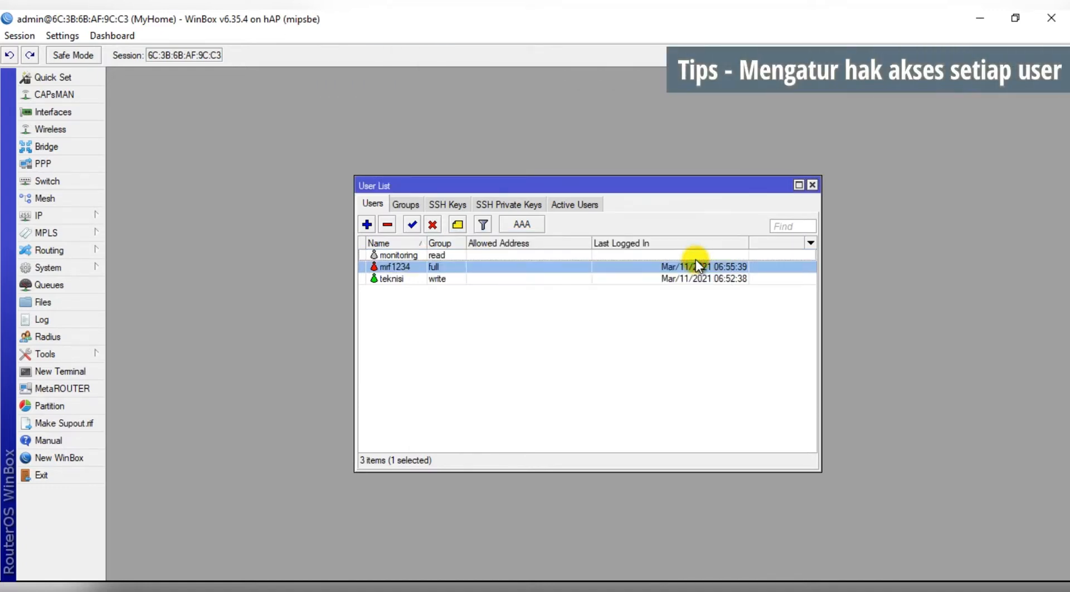
# Review the full group's policies in the Groups tab, leaving them unchanged.
pyautogui.click(409, 207)
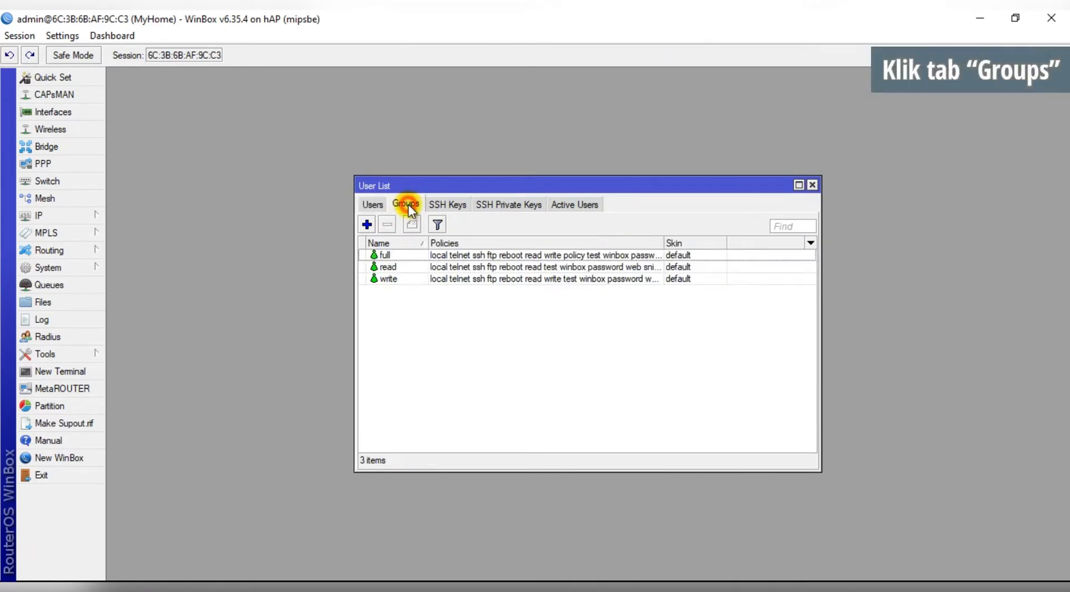
pyautogui.doubleClick(396, 254)
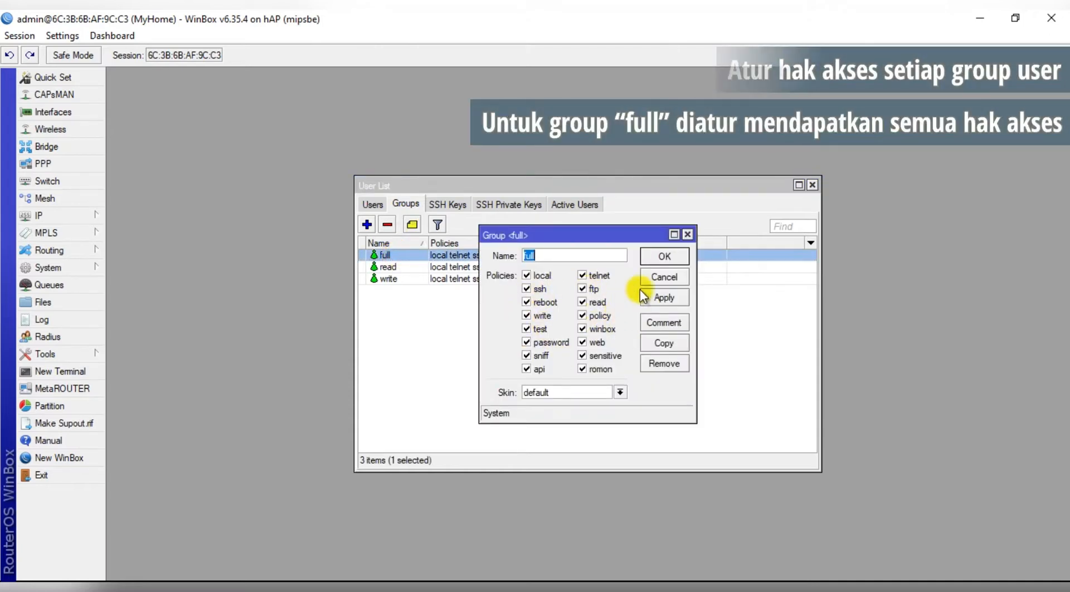
pyautogui.click(671, 258)
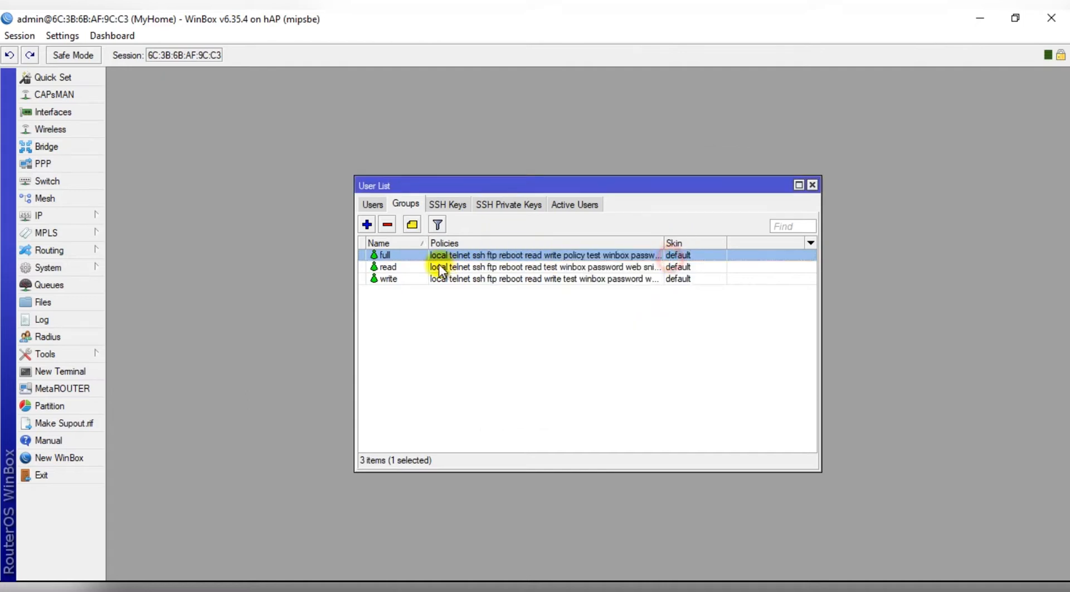
# Strip ssh, reboot, password, sniff, api, romon, sensitive, web, ftp and telnet from the read group.
pyautogui.doubleClick(389, 267)
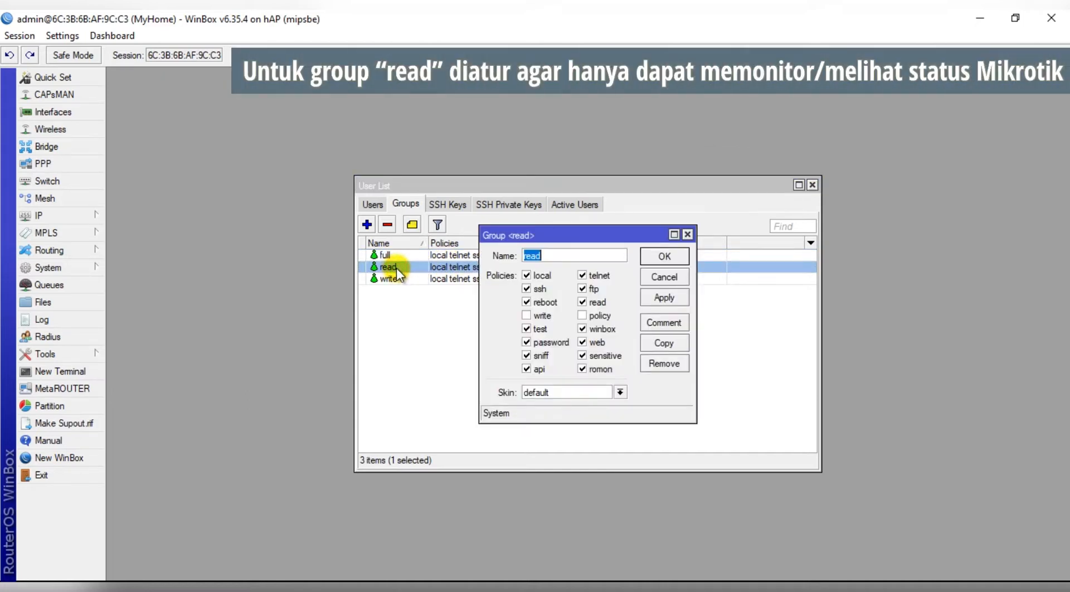
pyautogui.click(527, 289)
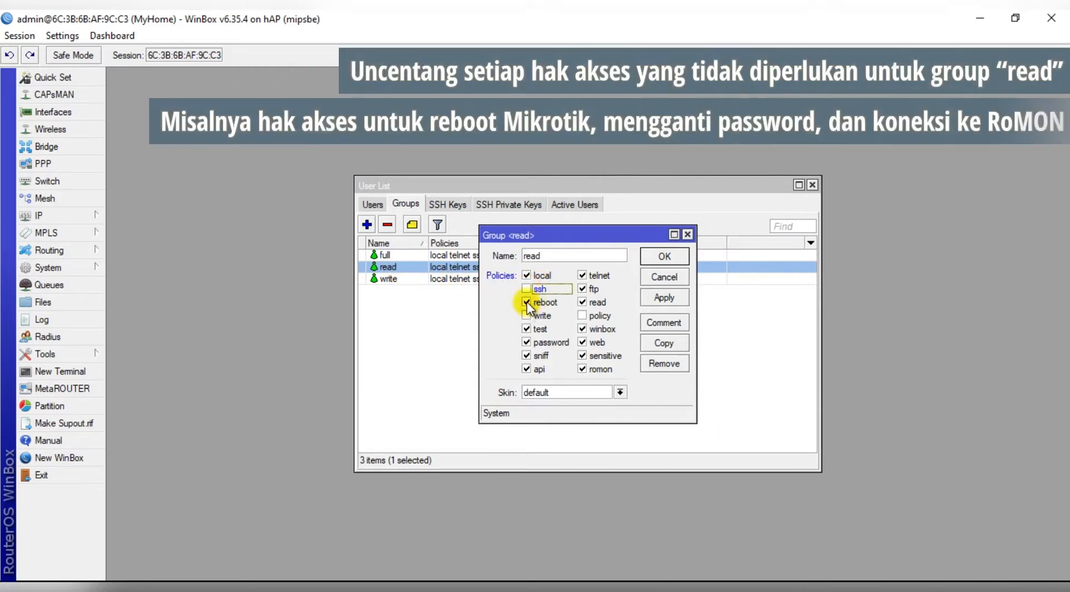
pyautogui.click(527, 302)
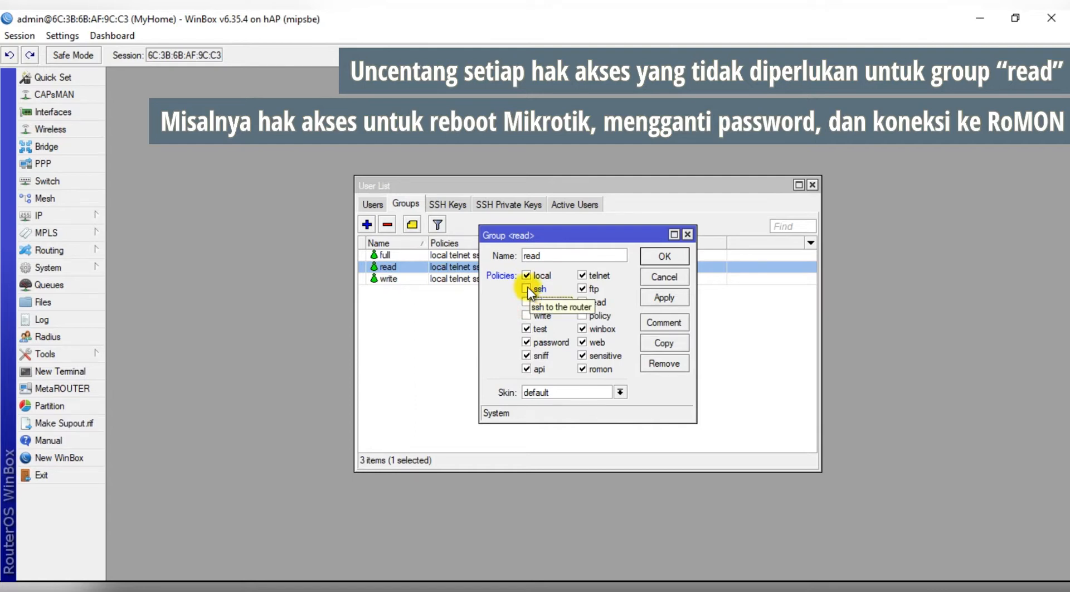
pyautogui.click(526, 341)
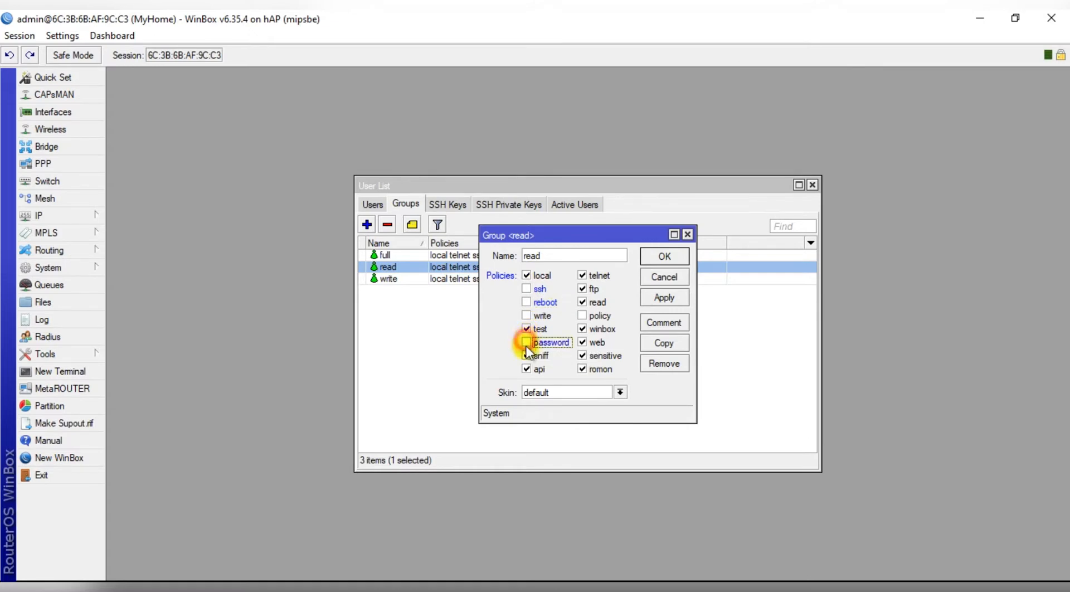
pyautogui.click(526, 356)
pyautogui.click(526, 369)
pyautogui.click(584, 370)
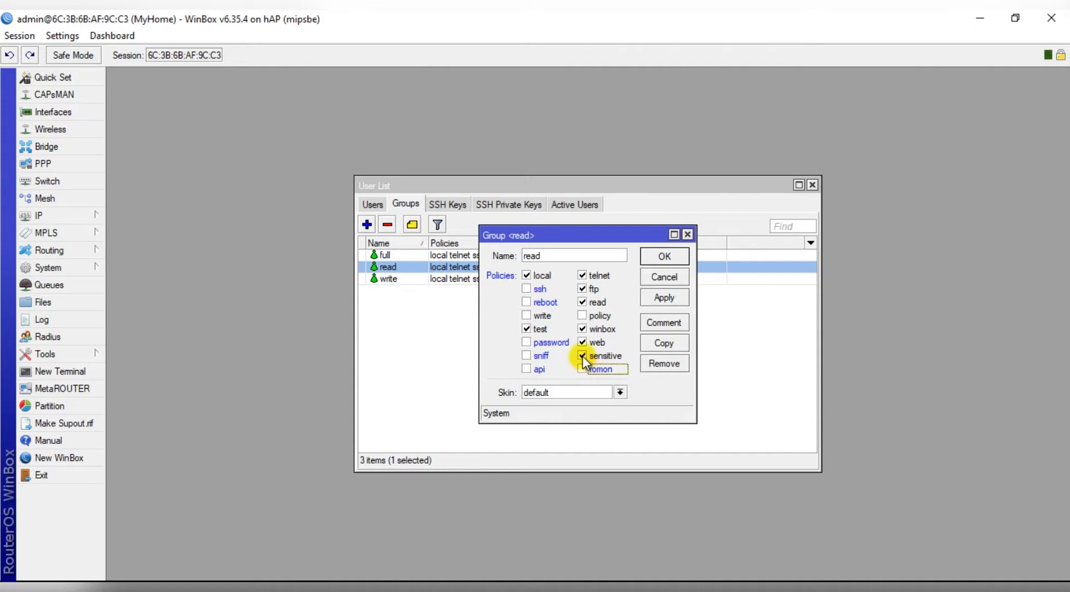
pyautogui.click(582, 357)
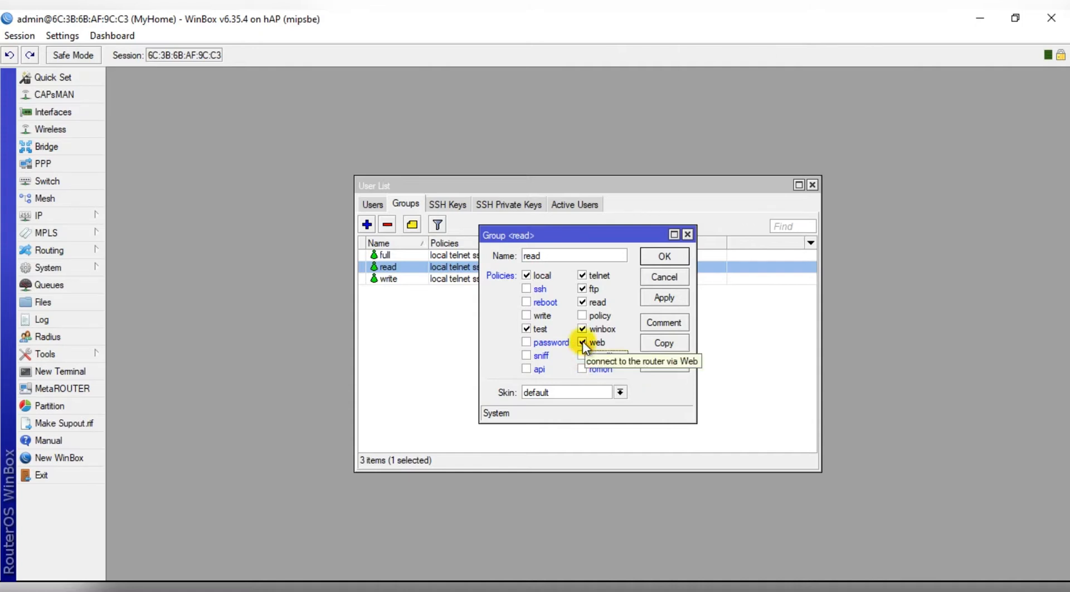
pyautogui.click(583, 343)
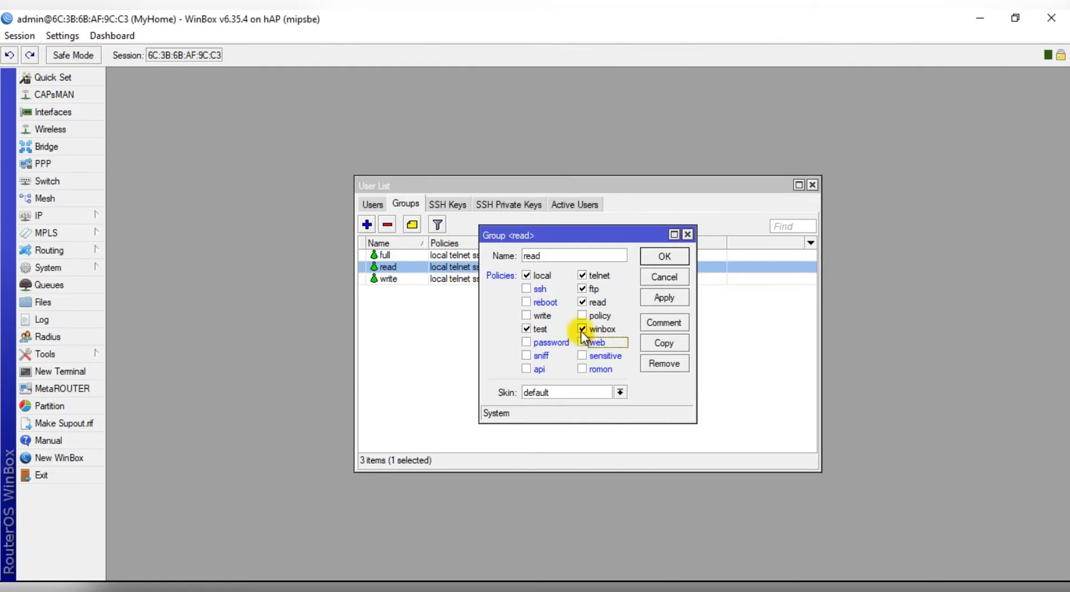
pyautogui.click(583, 291)
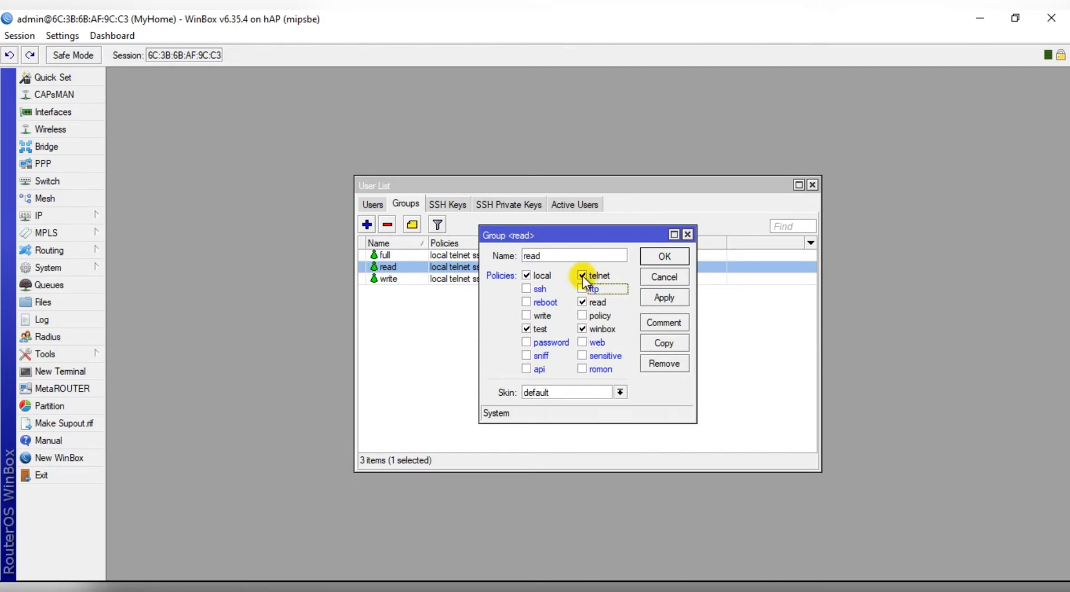
pyautogui.click(582, 276)
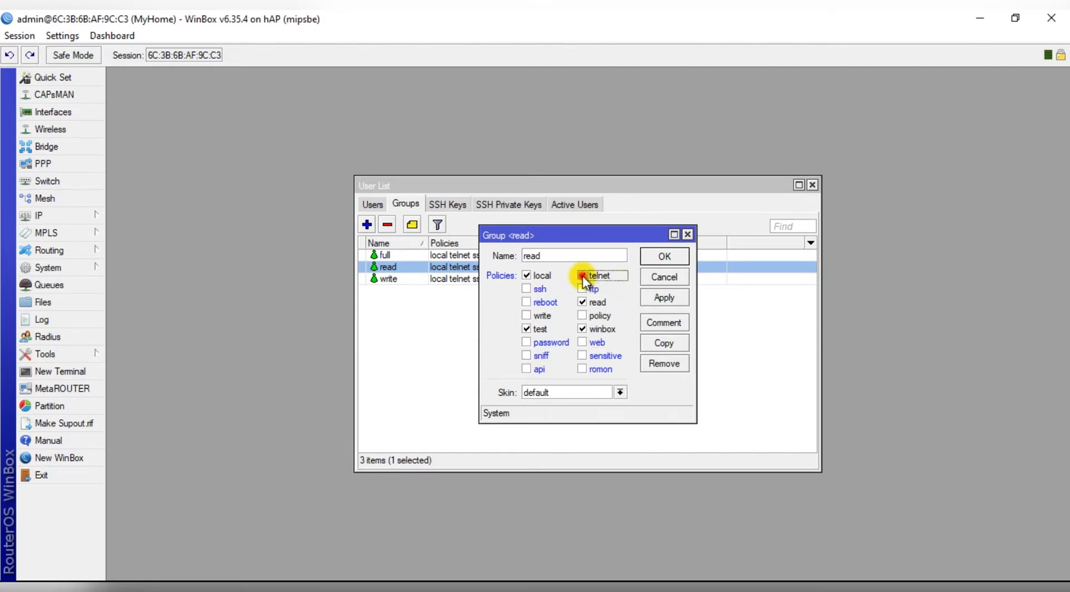
pyautogui.click(660, 256)
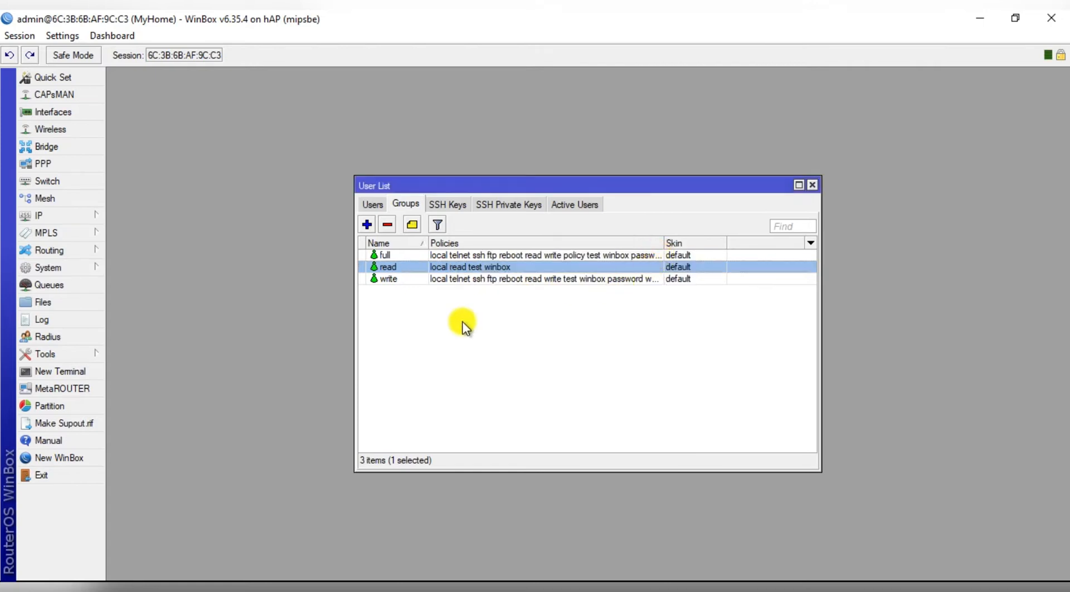
# Remove the ssh, reboot, password, sniff and api policies from the write group.
pyautogui.doubleClick(390, 280)
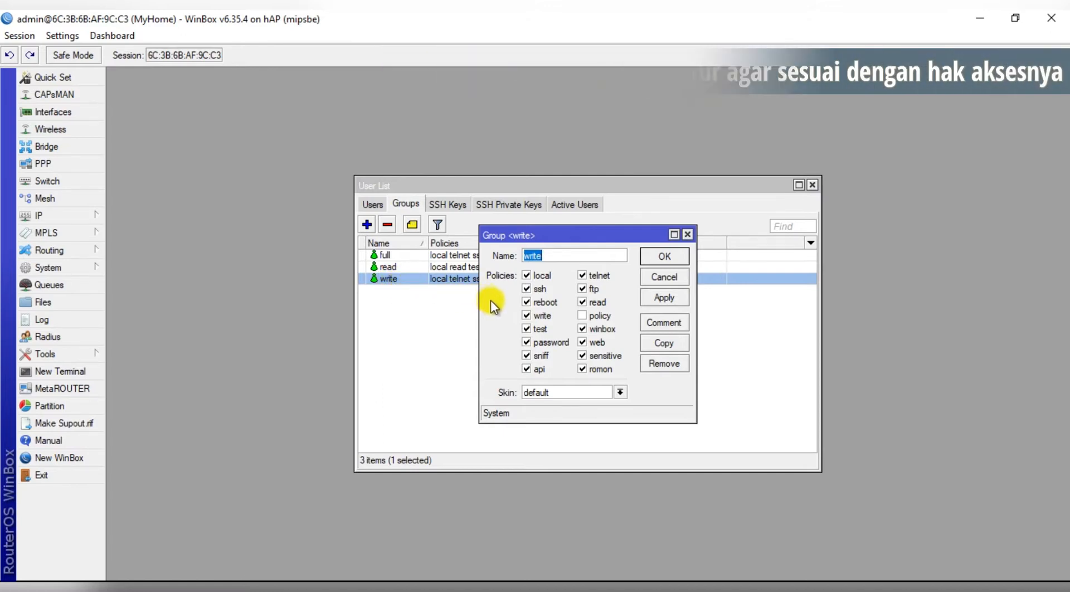
pyautogui.click(525, 289)
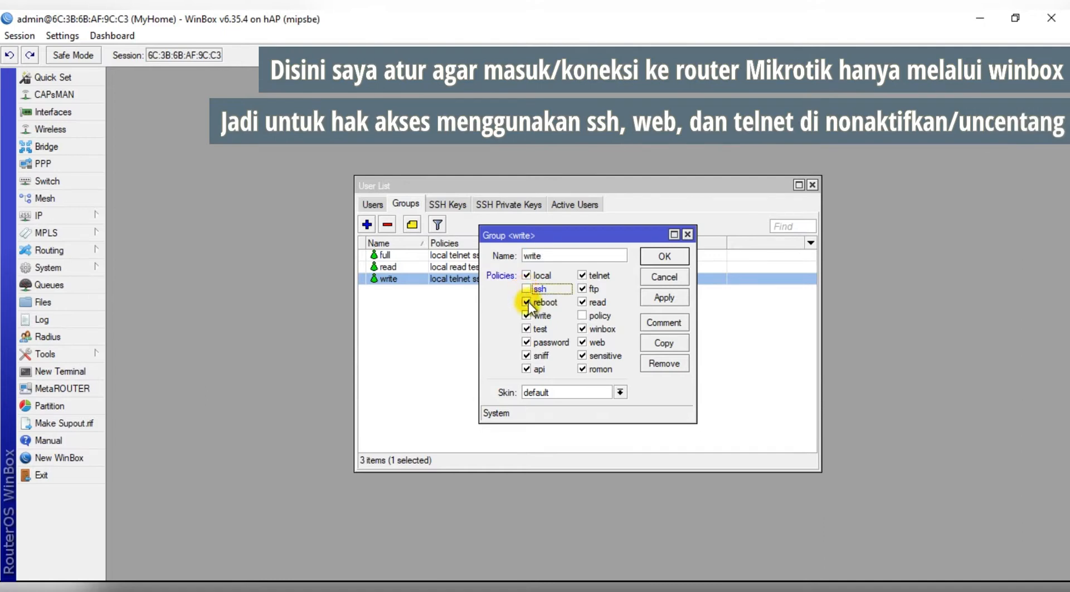
pyautogui.click(527, 303)
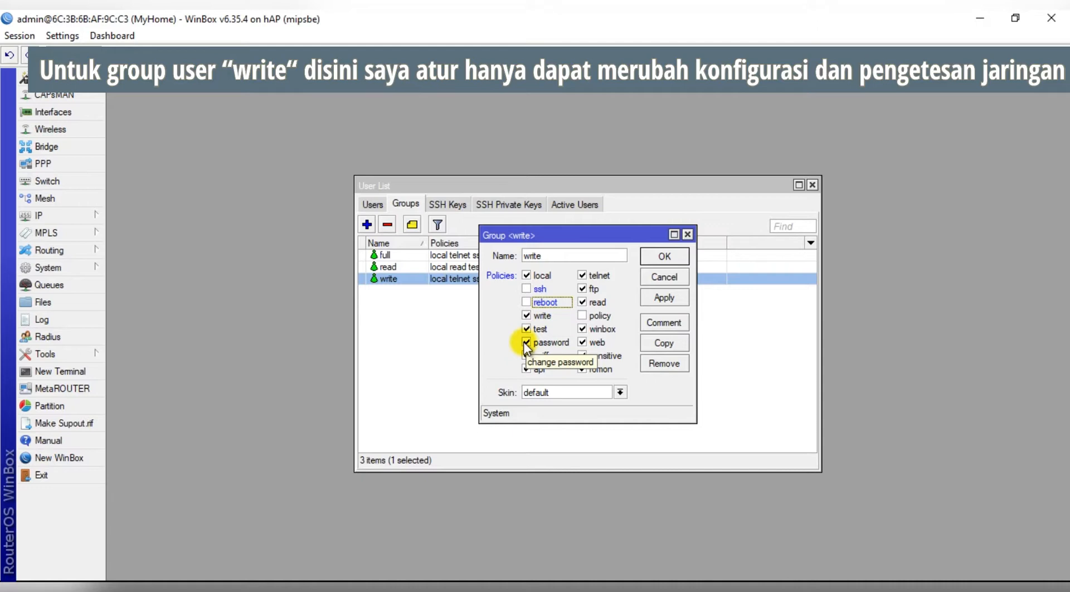
pyautogui.click(526, 342)
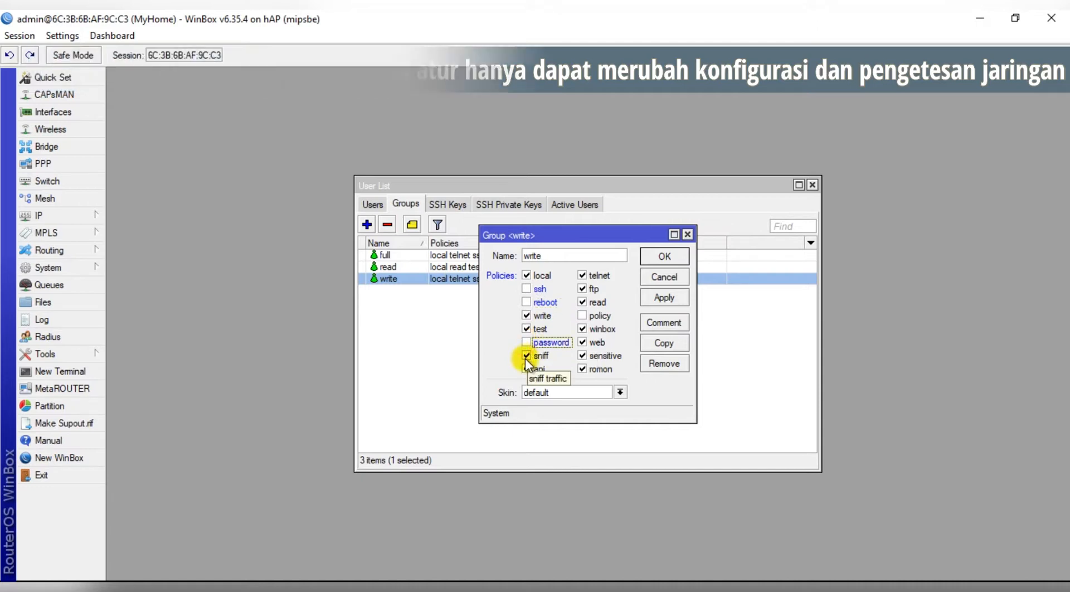
pyautogui.click(525, 356)
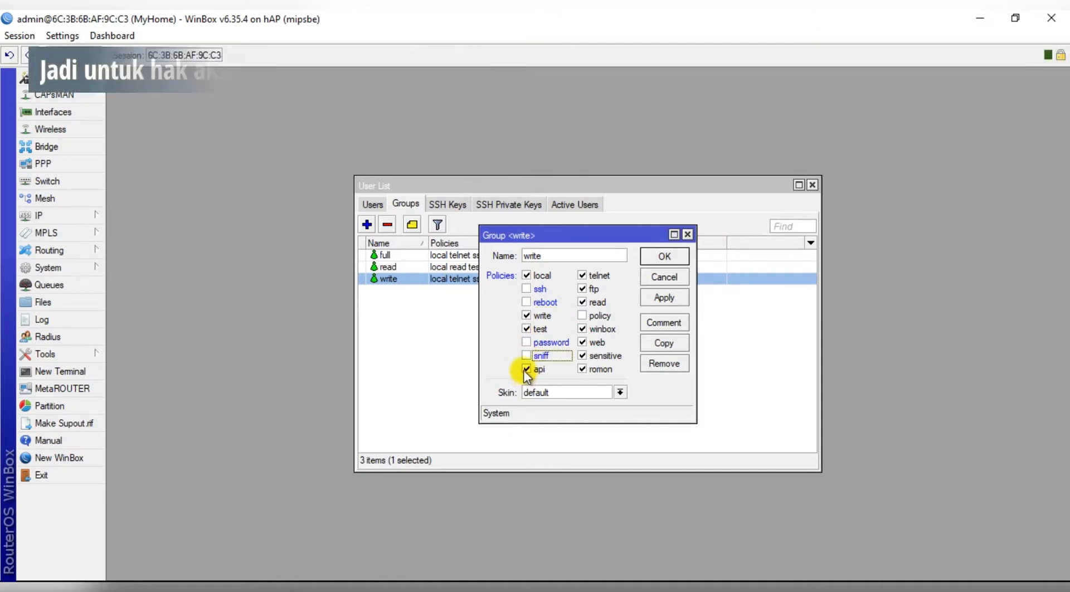
pyautogui.click(526, 369)
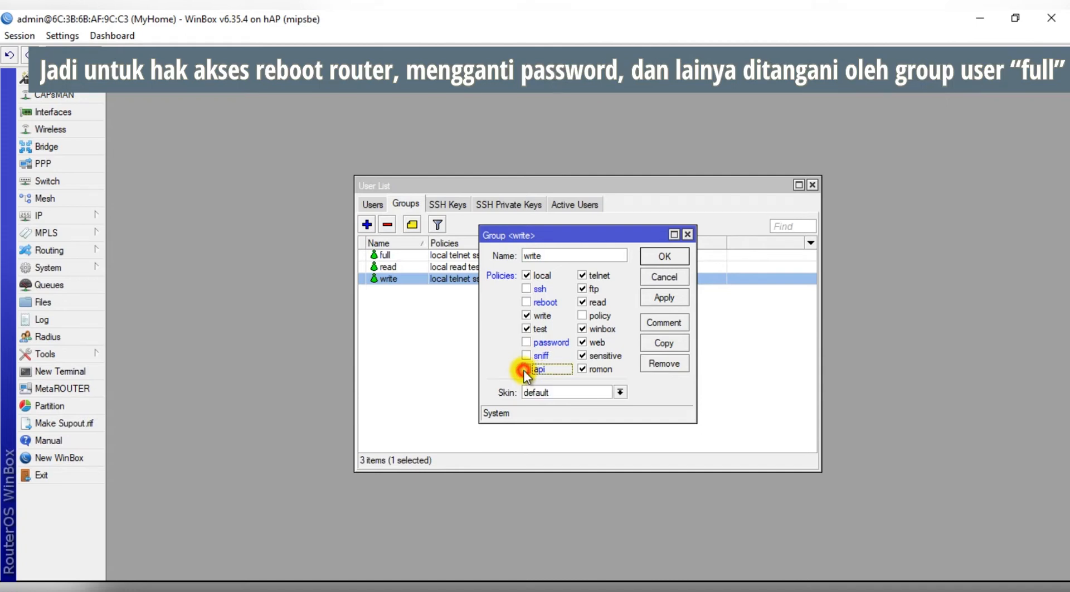
# Also remove romon, sensitive, web, ftp and telnet, save the write group, and view the Users list.
pyautogui.click(583, 367)
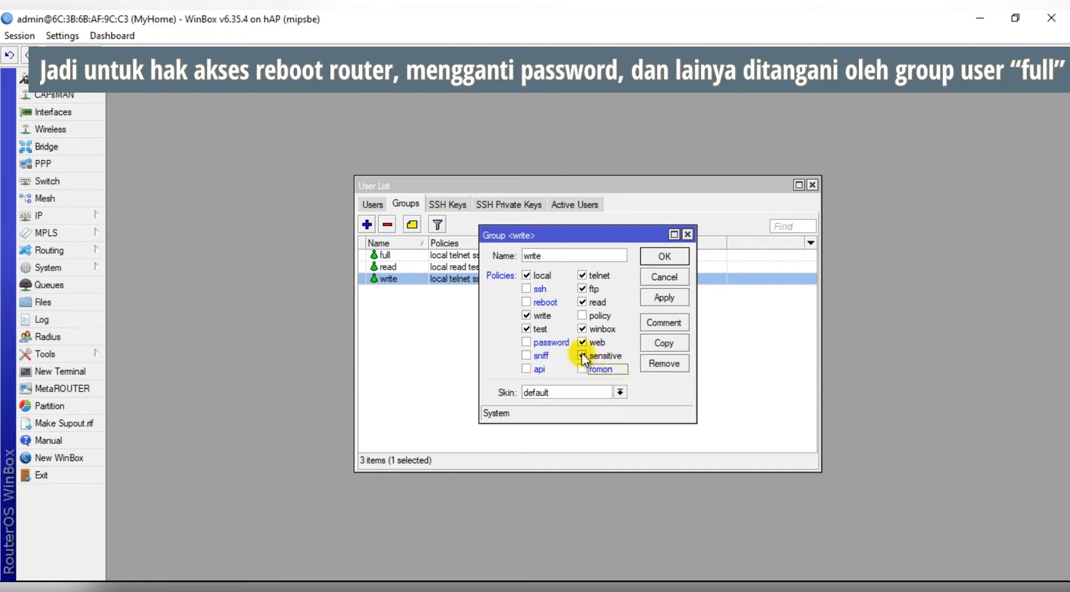
pyautogui.click(583, 357)
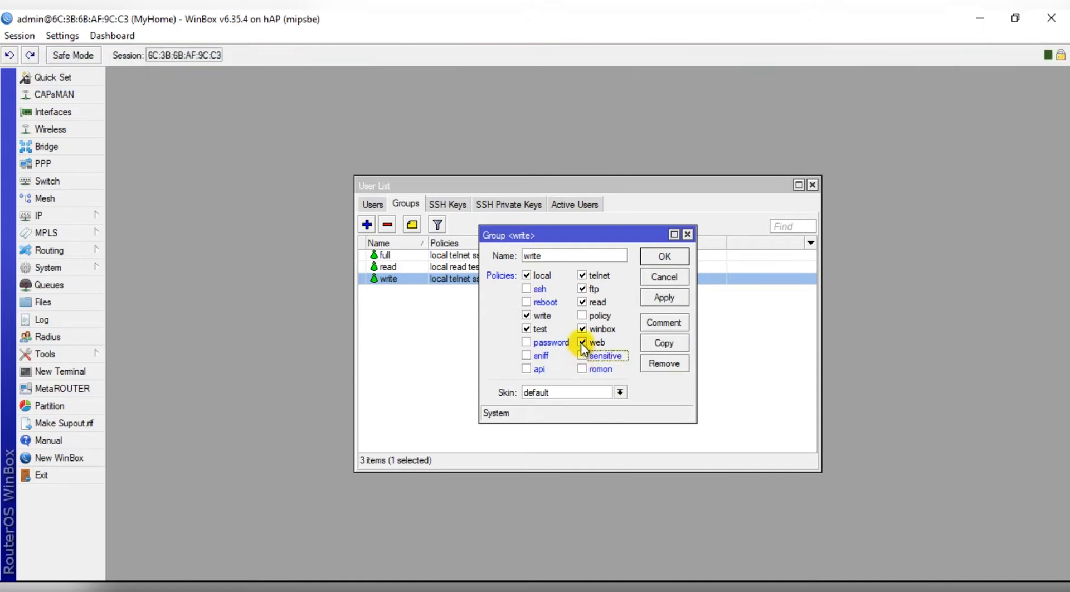
pyautogui.click(582, 344)
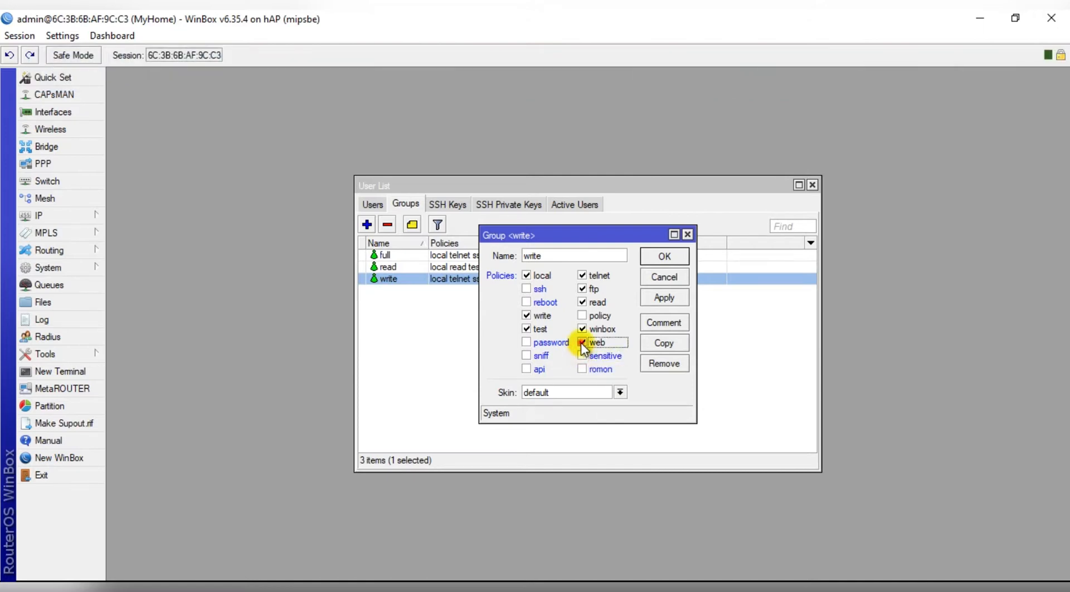
pyautogui.click(583, 288)
pyautogui.click(583, 275)
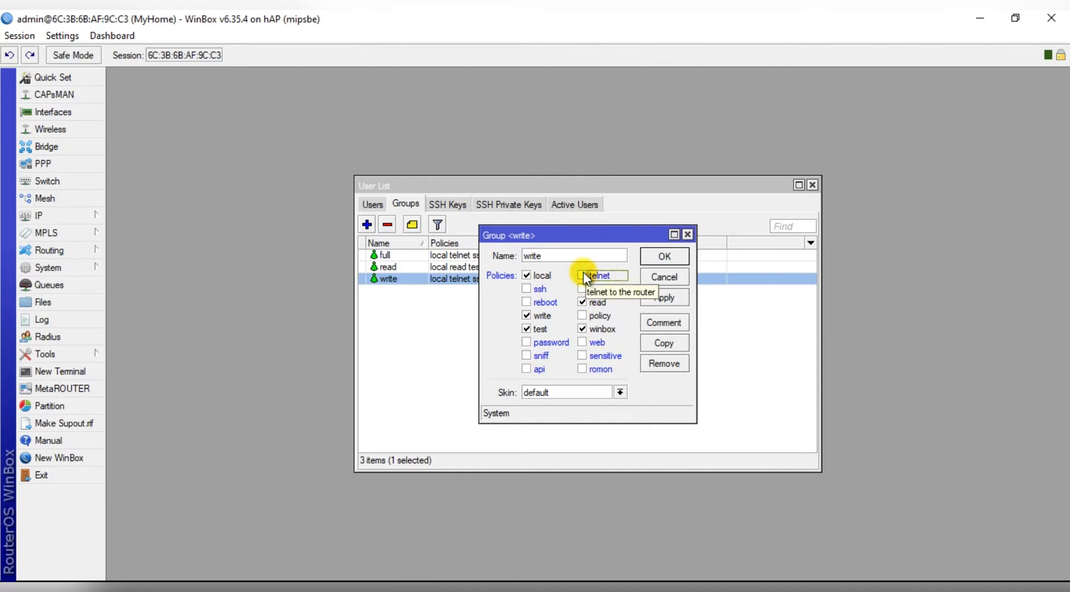
pyautogui.click(657, 256)
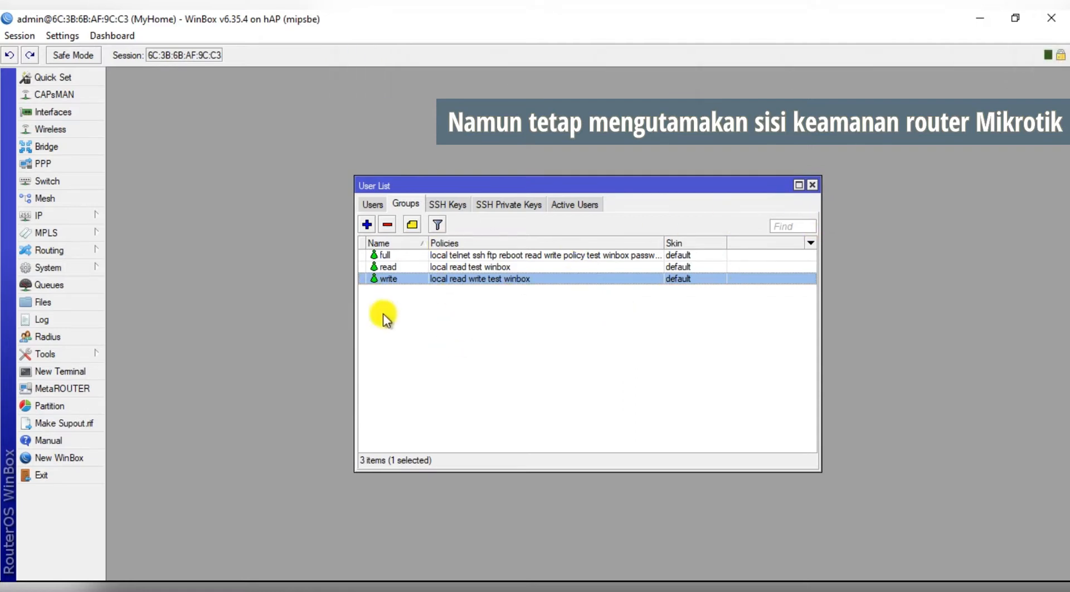
pyautogui.click(372, 206)
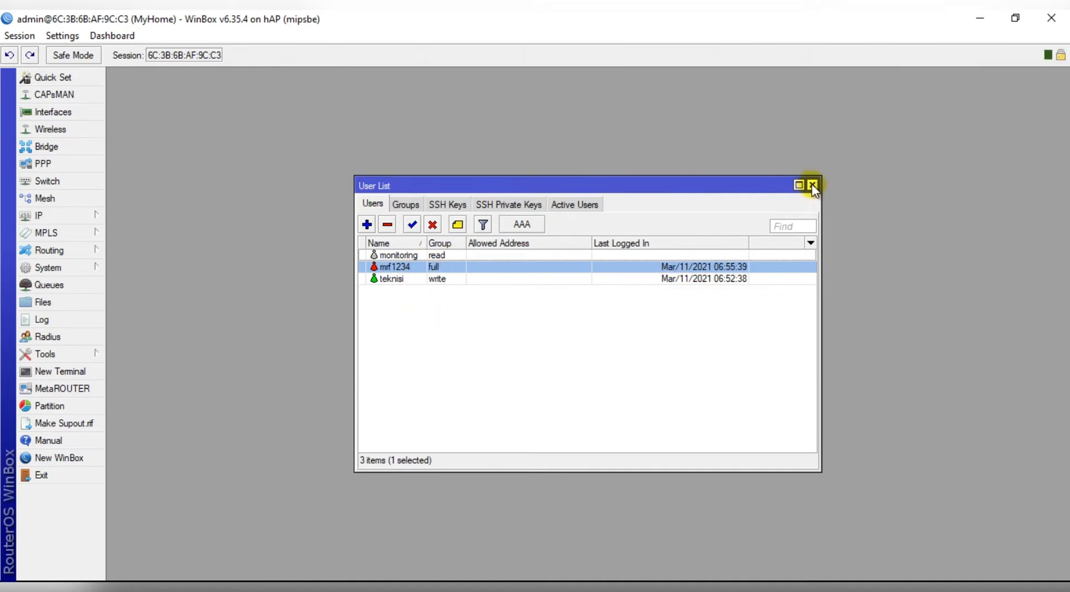
# Close the User List and bring up the IP Service List.
pyautogui.click(812, 185)
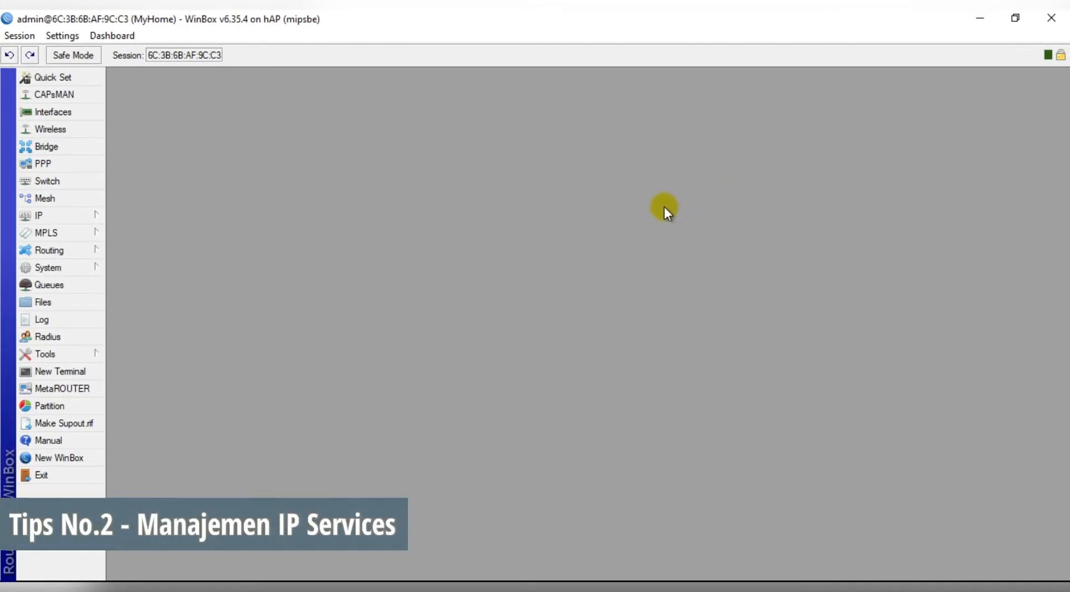
pyautogui.click(87, 215)
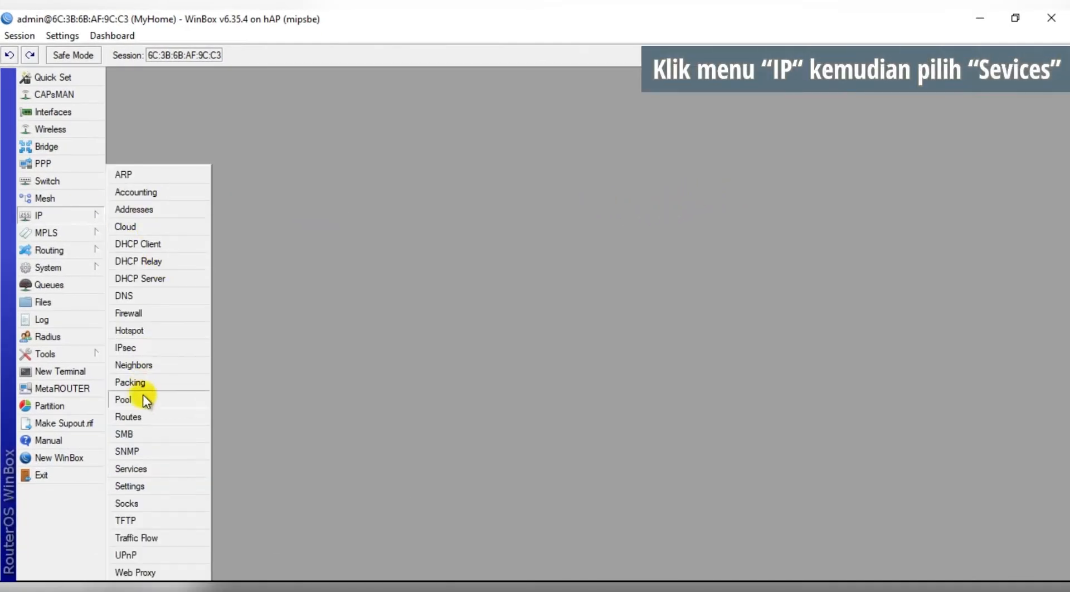
pyautogui.click(153, 468)
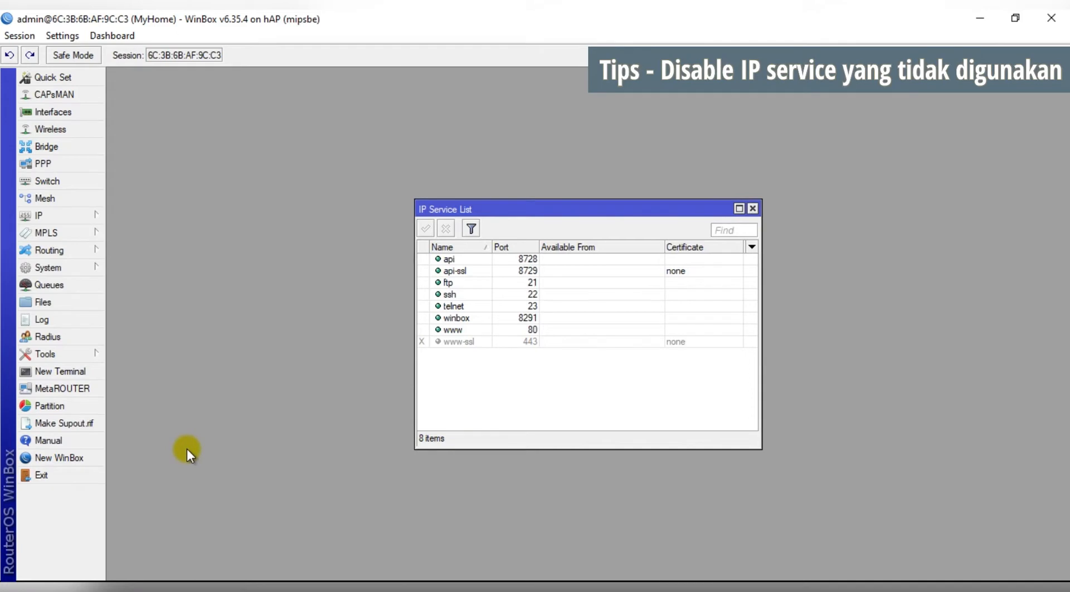
# Disable the api, api-ssl, ftp, ssh, telnet and www services, leaving winbox enabled.
pyautogui.click(451, 259)
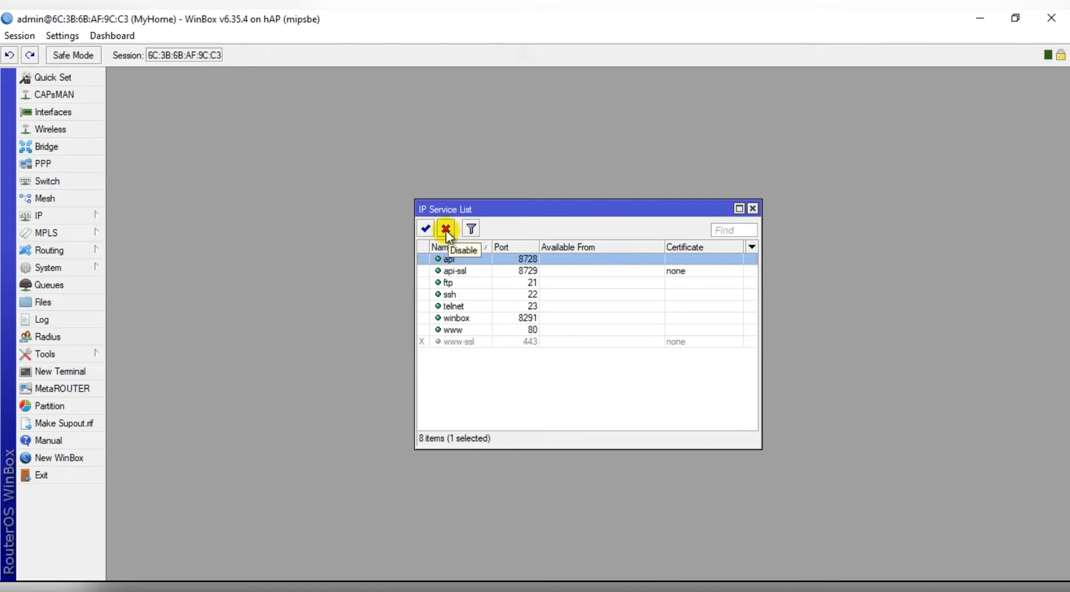
pyautogui.click(446, 230)
pyautogui.click(454, 271)
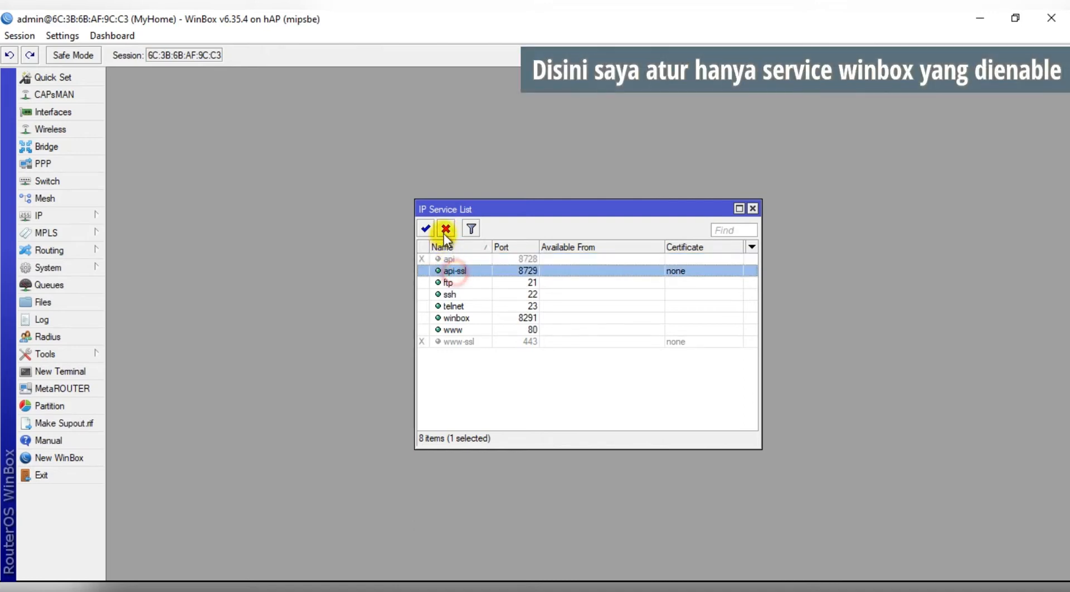
pyautogui.click(444, 230)
pyautogui.click(456, 282)
pyautogui.click(446, 230)
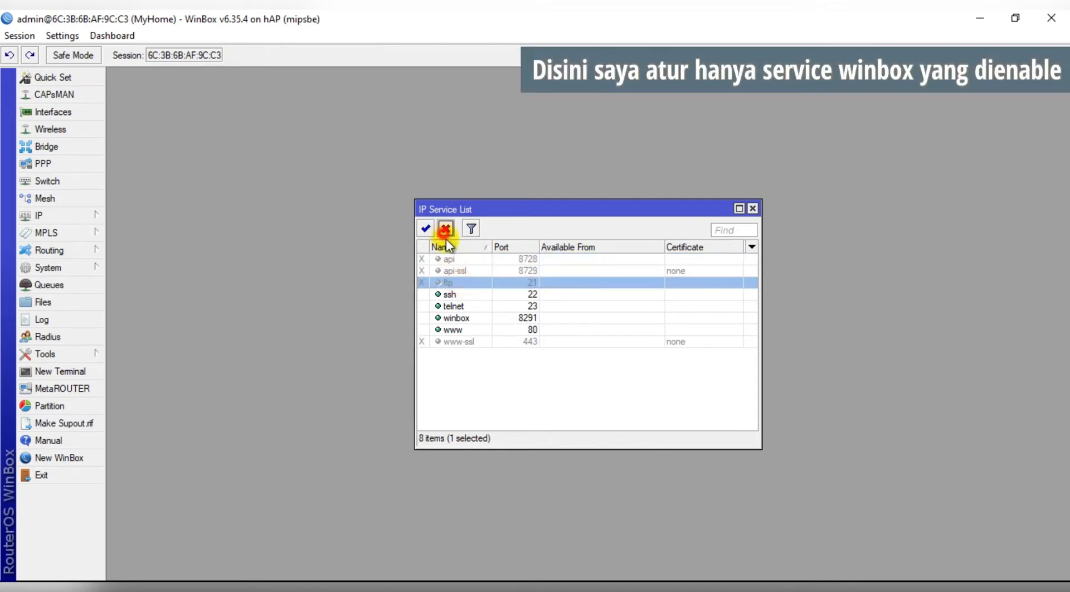
pyautogui.click(449, 294)
pyautogui.click(451, 229)
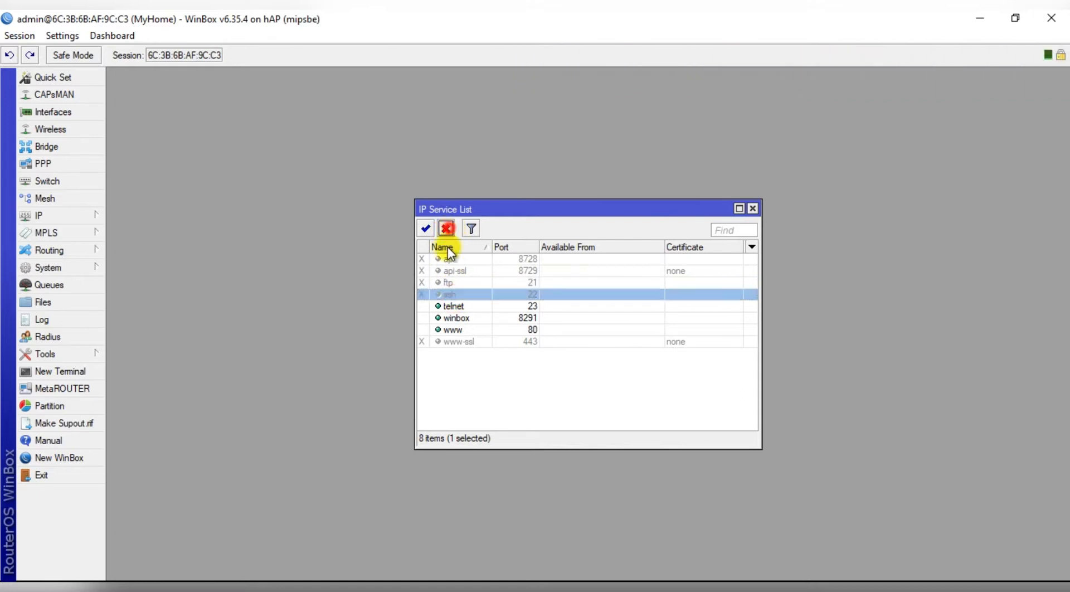
pyautogui.click(455, 306)
pyautogui.click(449, 230)
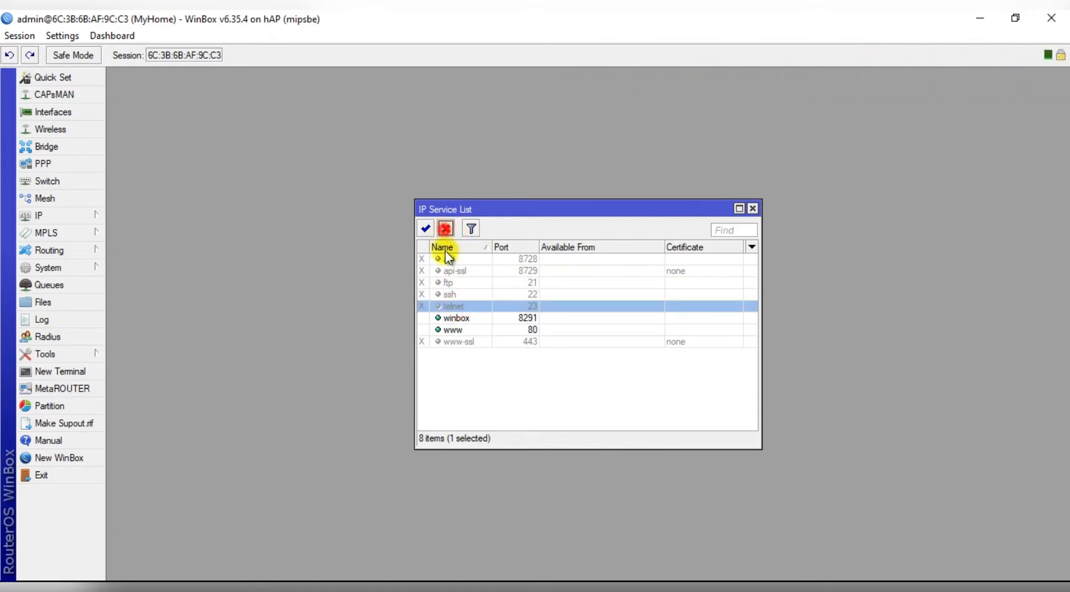
pyautogui.click(453, 330)
pyautogui.click(447, 229)
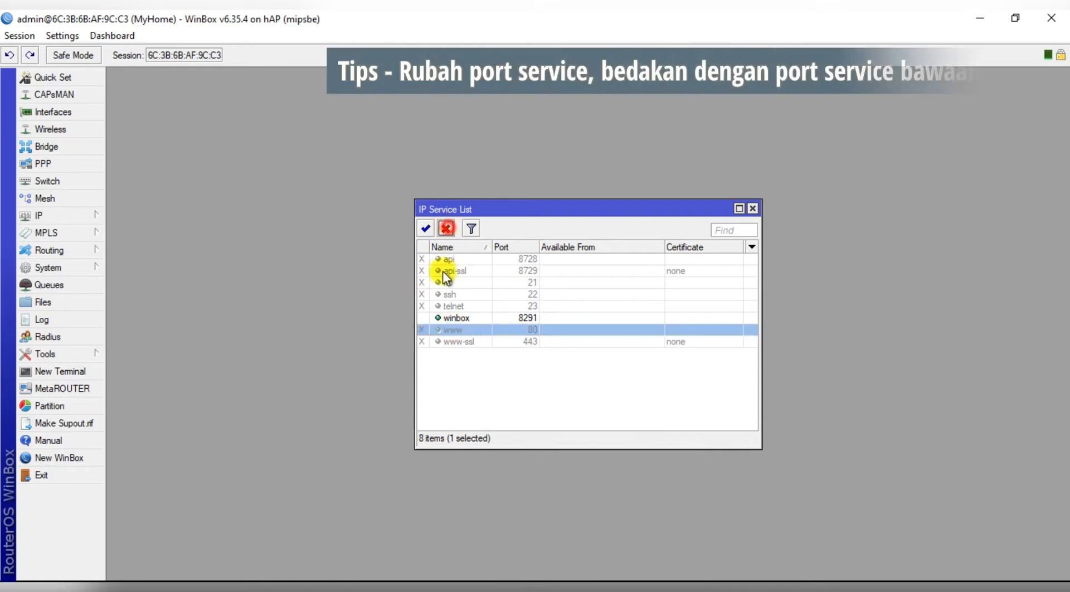
pyautogui.click(453, 319)
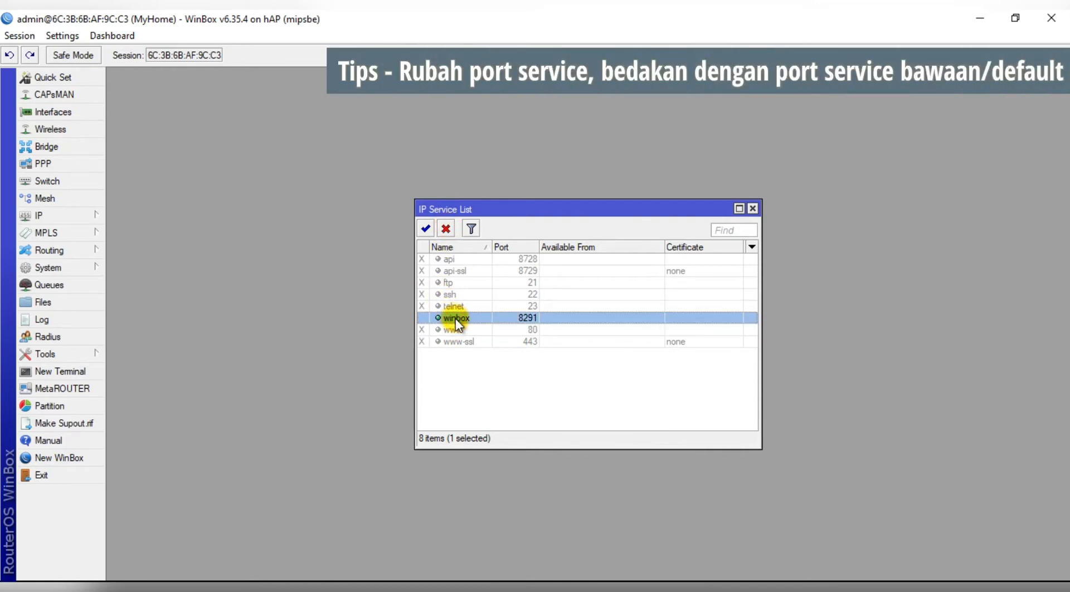
# Change the winbox service port from 8291 to 8899.
pyautogui.doubleClick(456, 319)
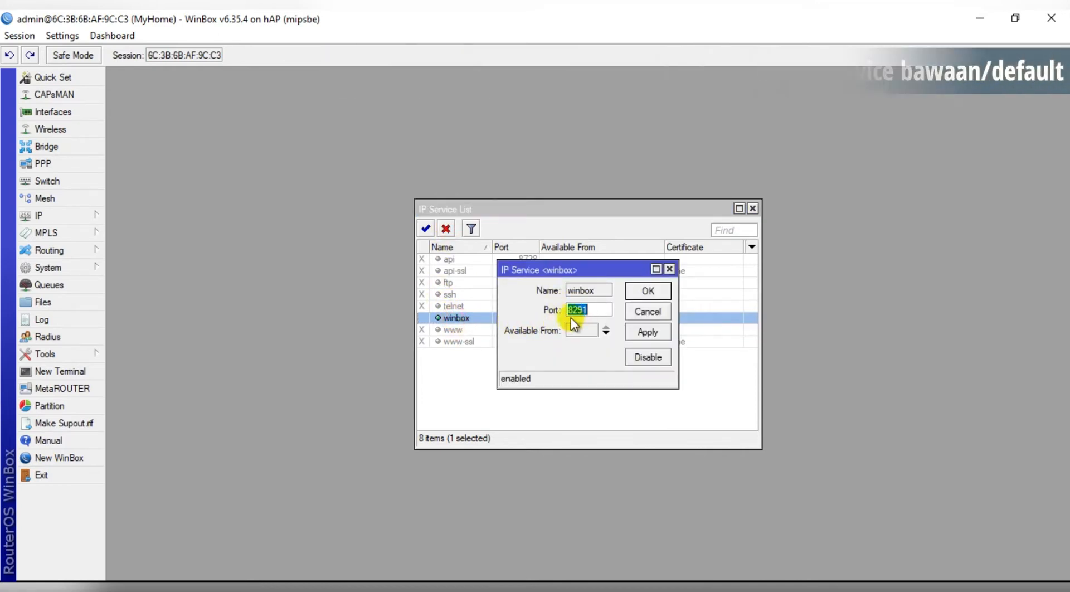
pyautogui.write('899')
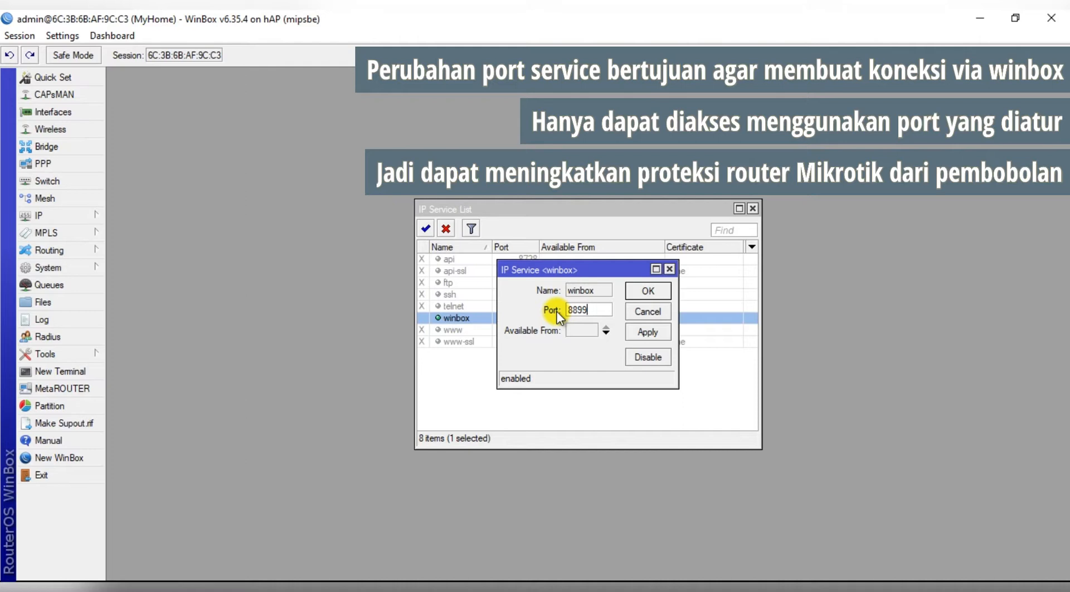
pyautogui.click(649, 291)
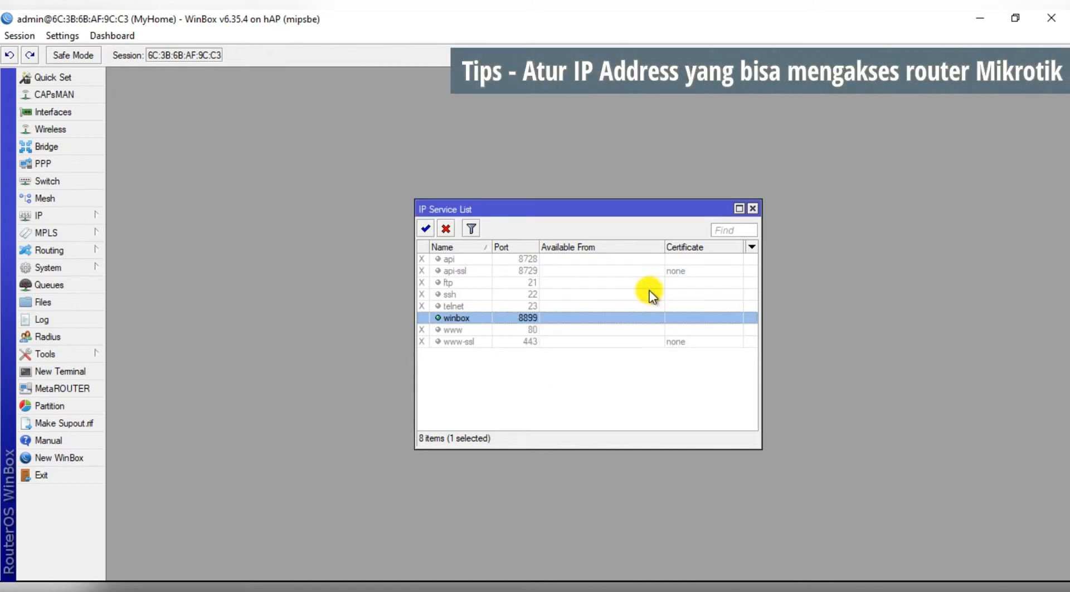
# Set winbox's Available From to 192.168.1.0/24 after checking the LAN address under IP > Addresses.
pyautogui.doubleClick(555, 318)
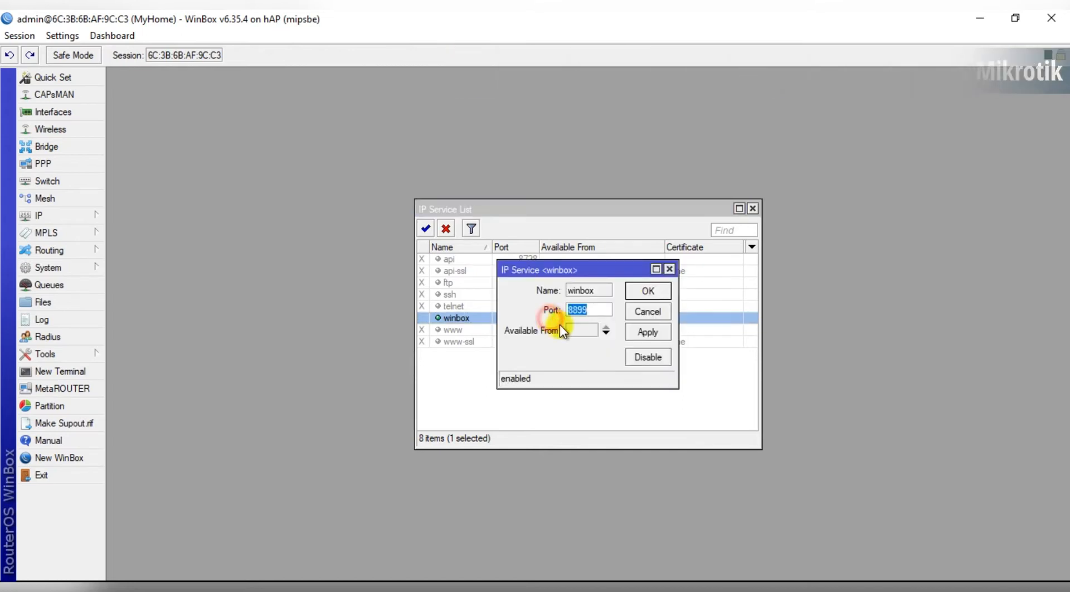
pyautogui.click(606, 332)
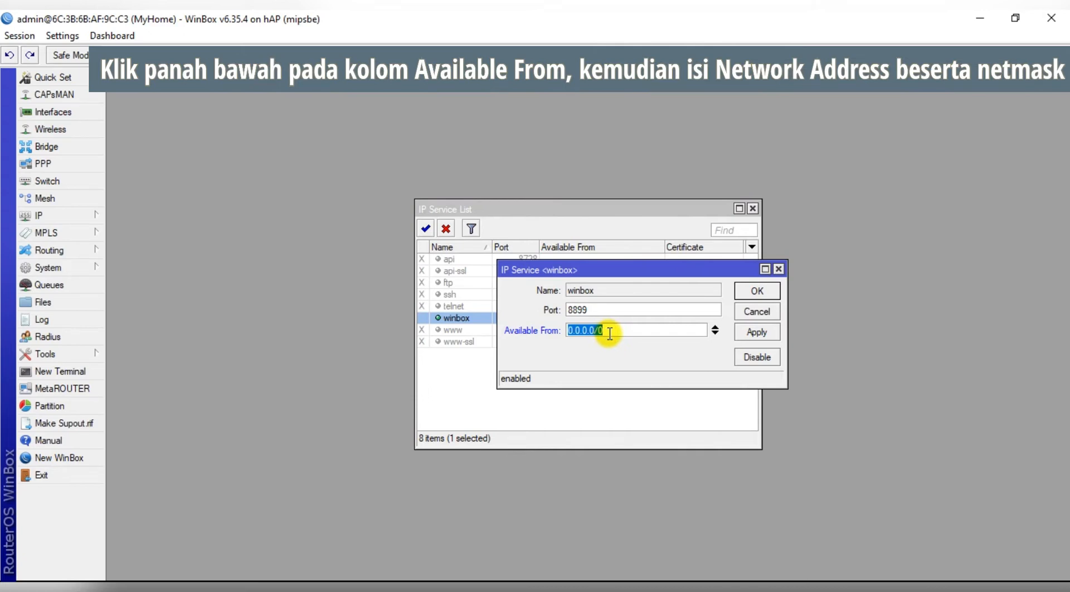
pyautogui.click(52, 217)
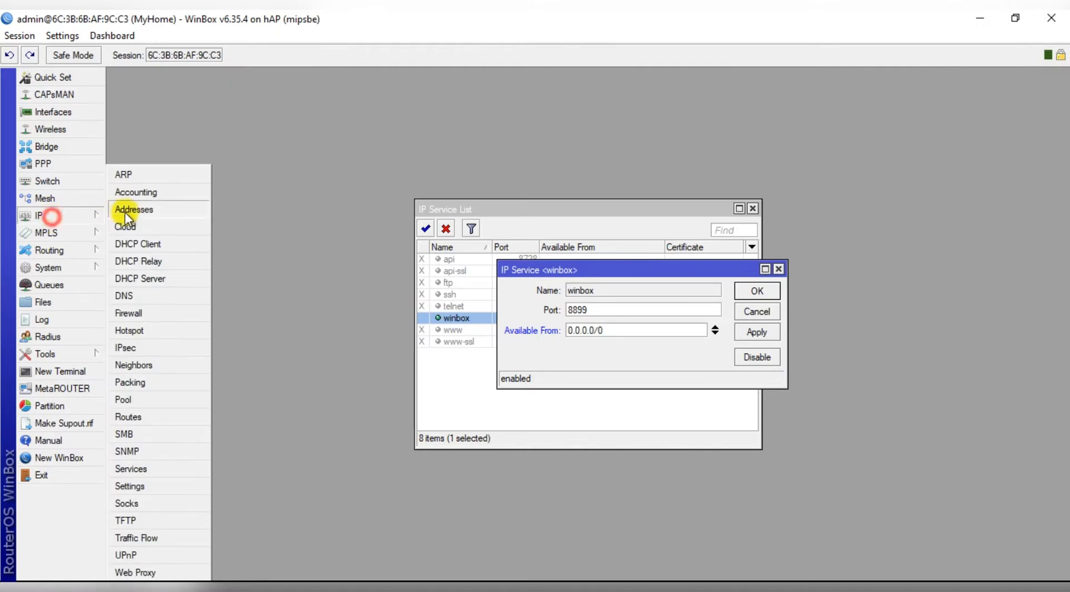
pyautogui.click(129, 211)
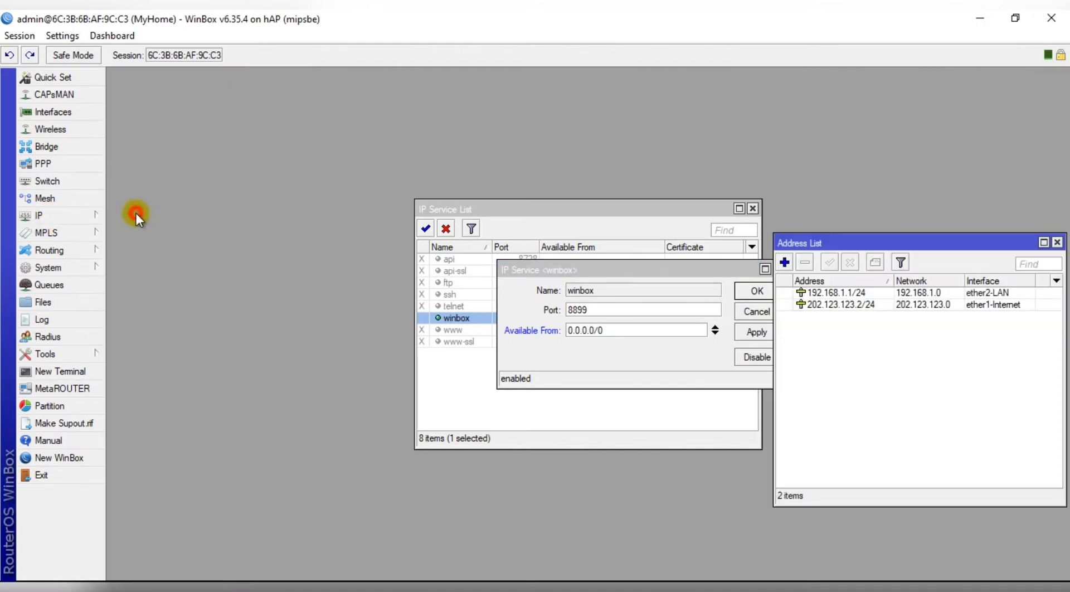
pyautogui.click(850, 291)
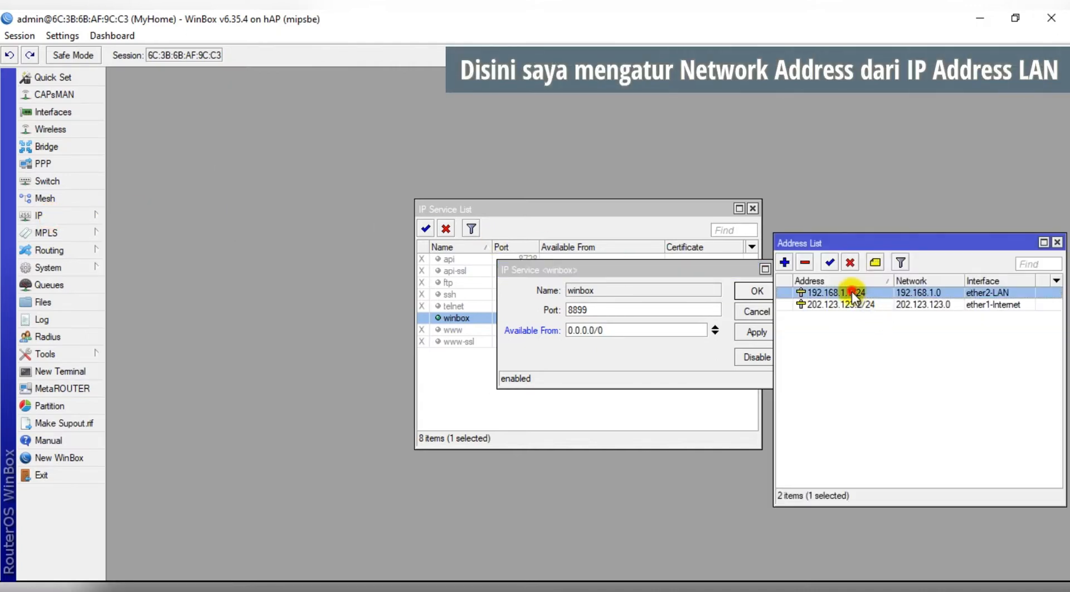
pyautogui.click(1058, 243)
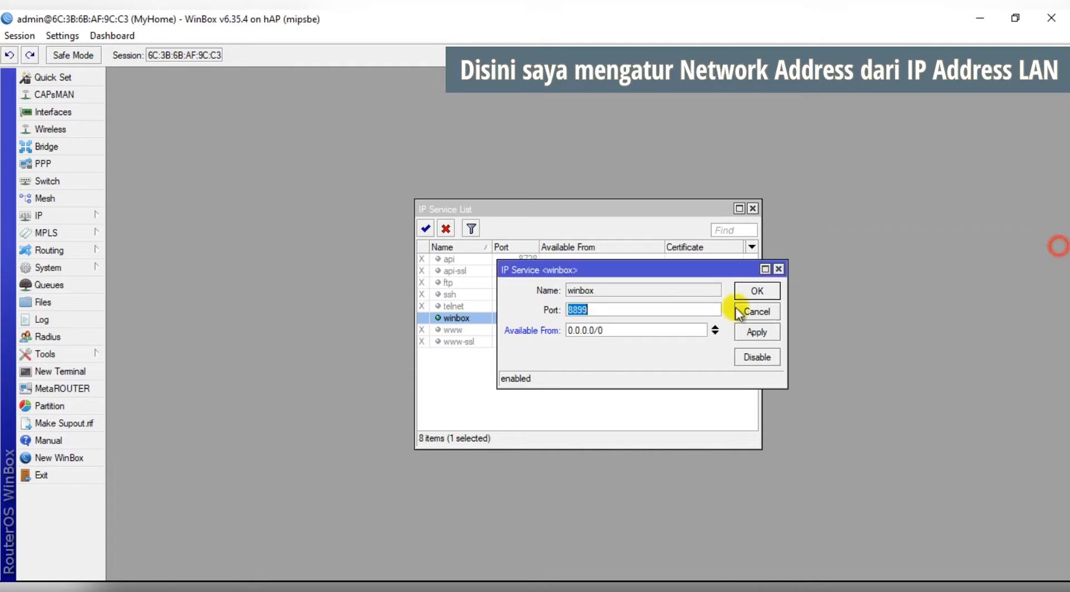
pyautogui.moveTo(621, 332); pyautogui.dragTo(568, 337)
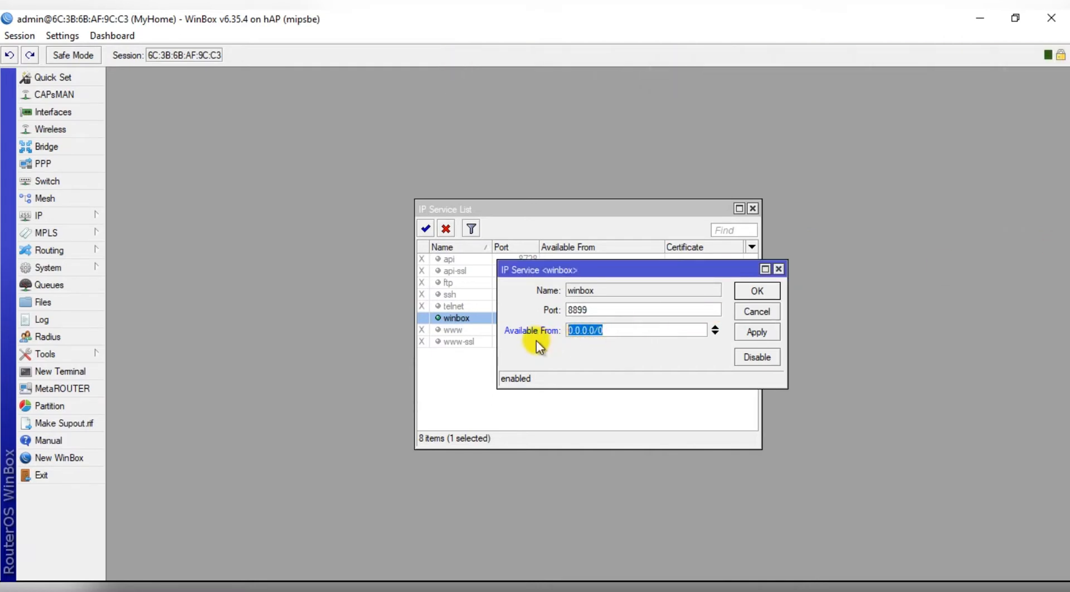
pyautogui.write('192.')
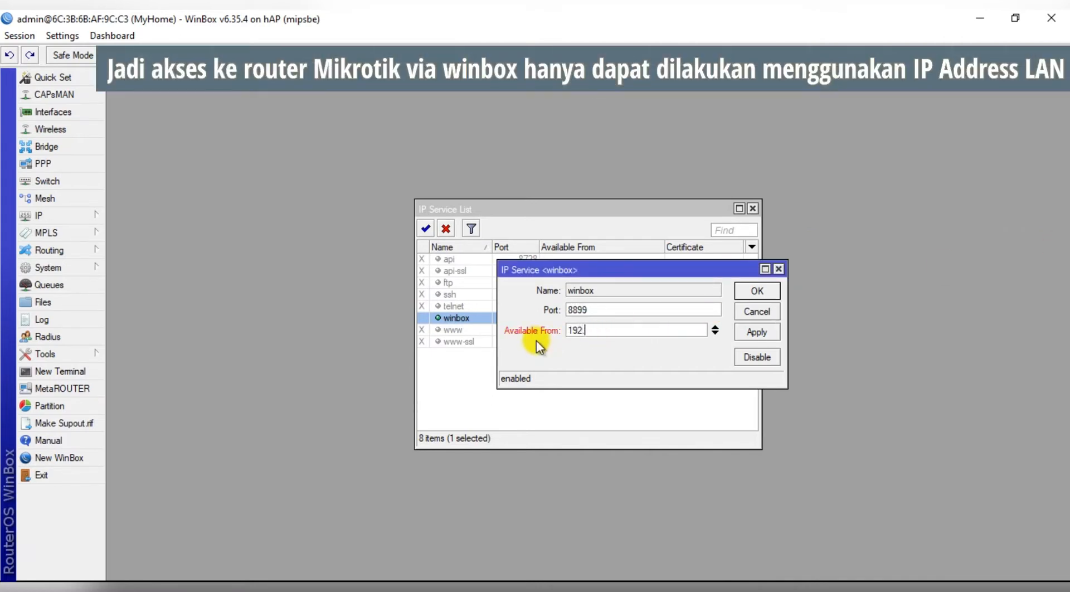
pyautogui.write('168.1.0/24')
pyautogui.click(752, 296)
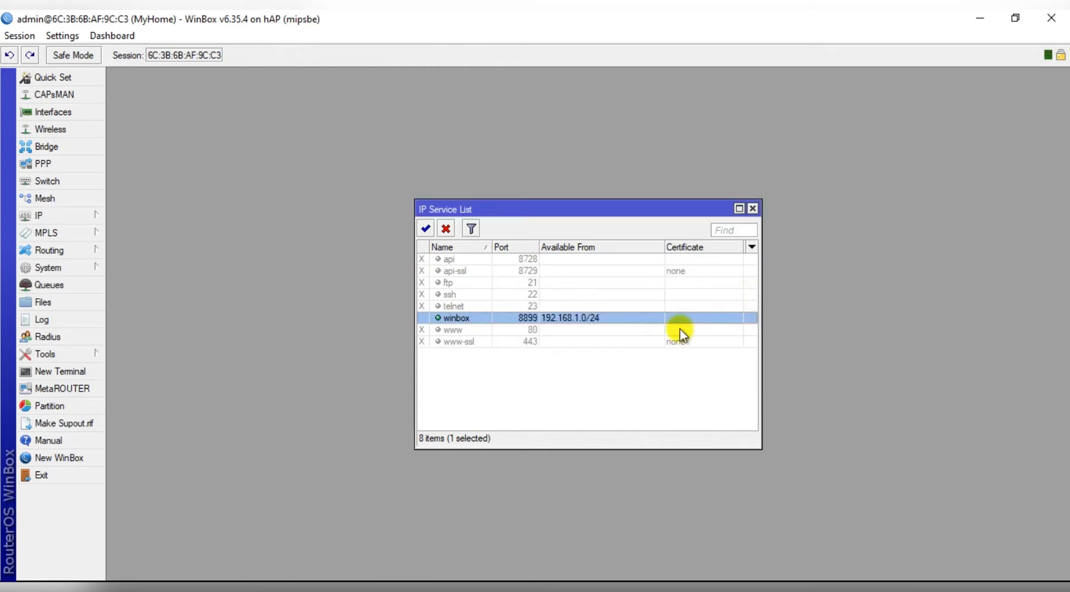
# Close the service list and show IP > Neighbors on its Discovery Interfaces tab.
pyautogui.click(752, 209)
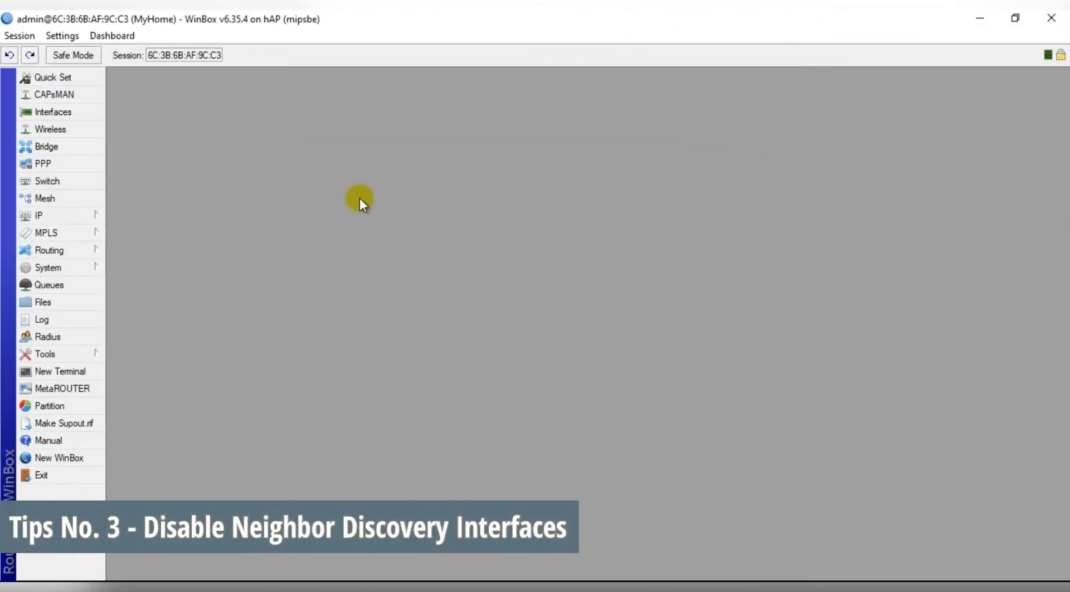
pyautogui.click(65, 210)
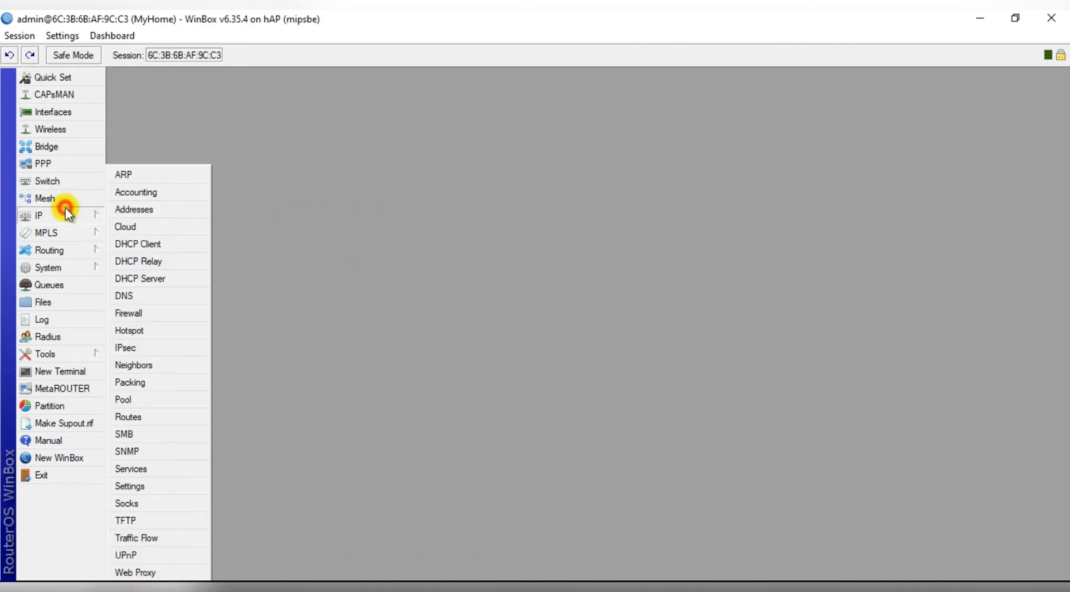
pyautogui.click(159, 365)
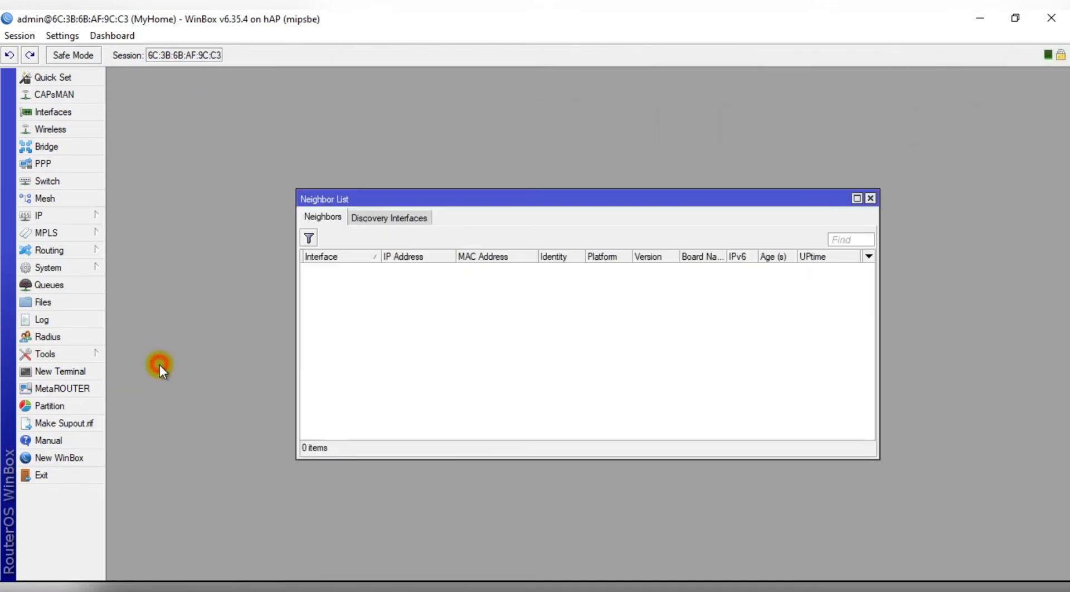
pyautogui.click(394, 216)
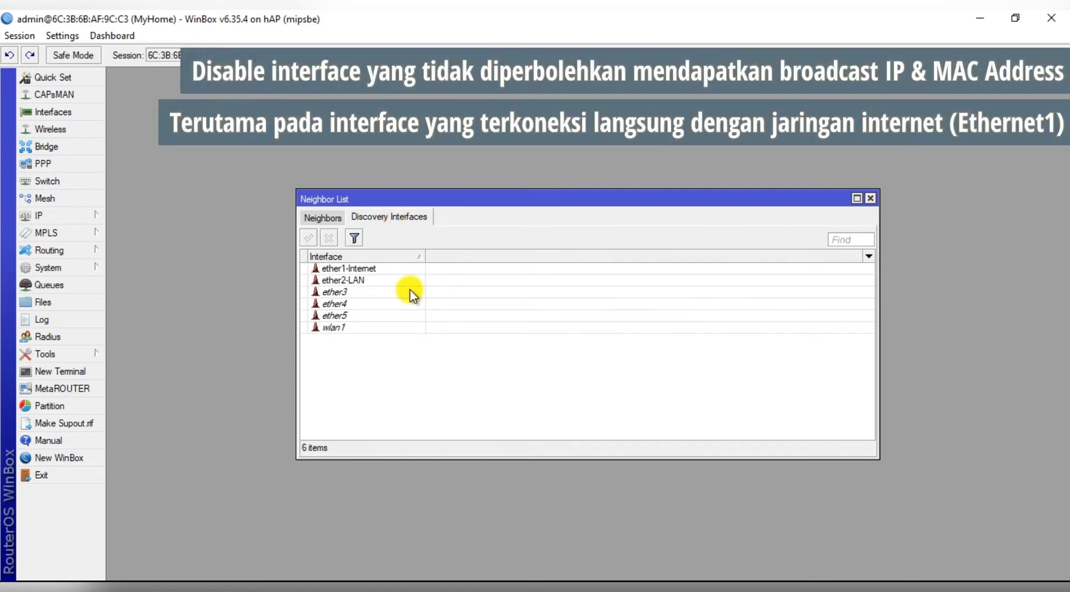
# Disable discovery on ether1-Internet, ether3, ether4, ether5 and wlan1, then return to the Neighbors tab.
pyautogui.click(341, 267)
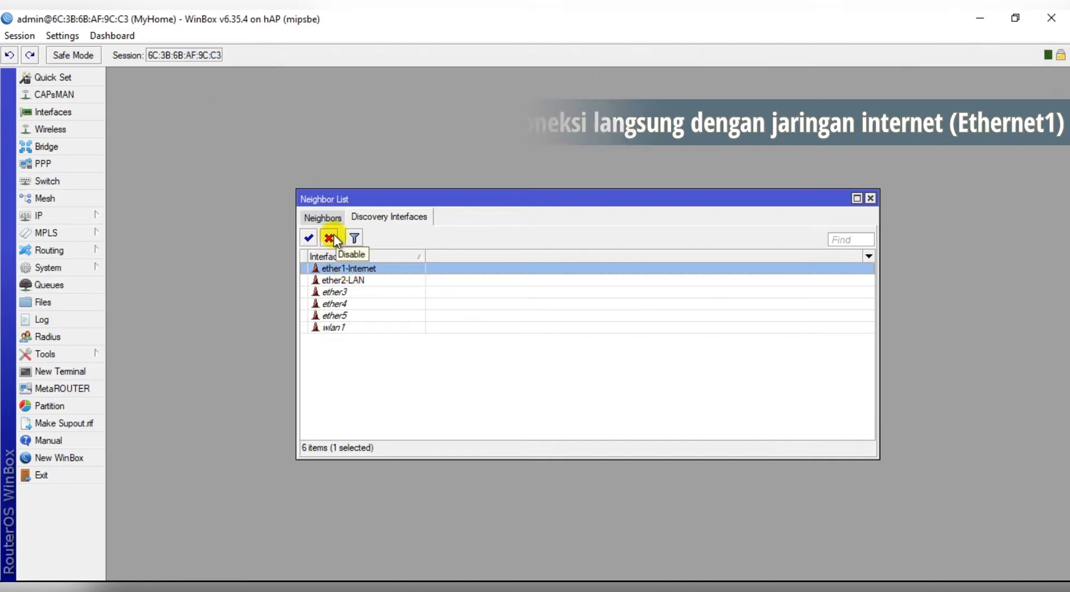
pyautogui.click(334, 239)
pyautogui.click(355, 290)
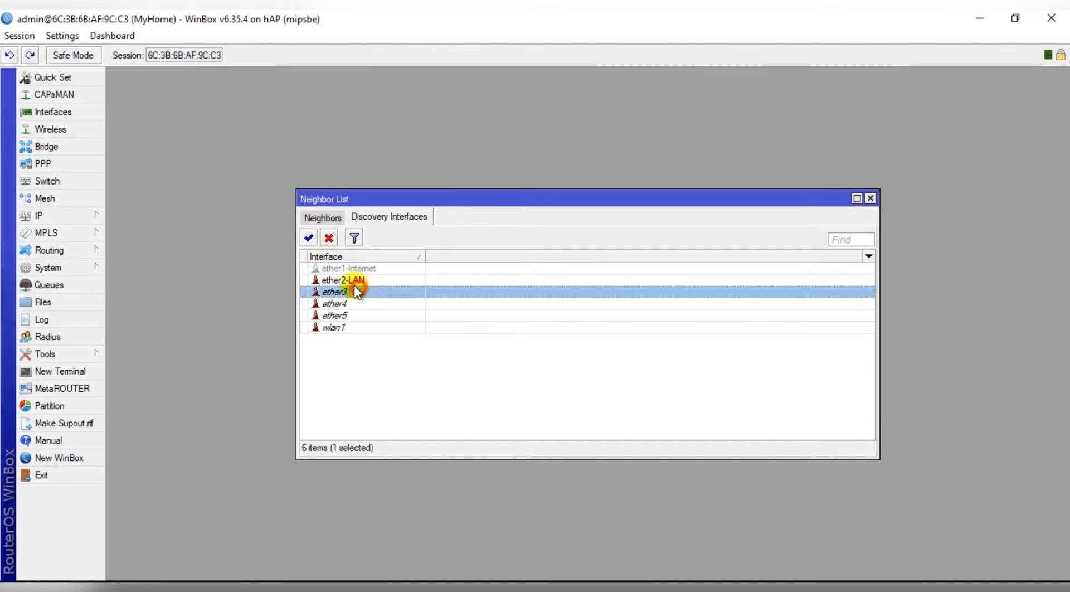
pyautogui.click(328, 240)
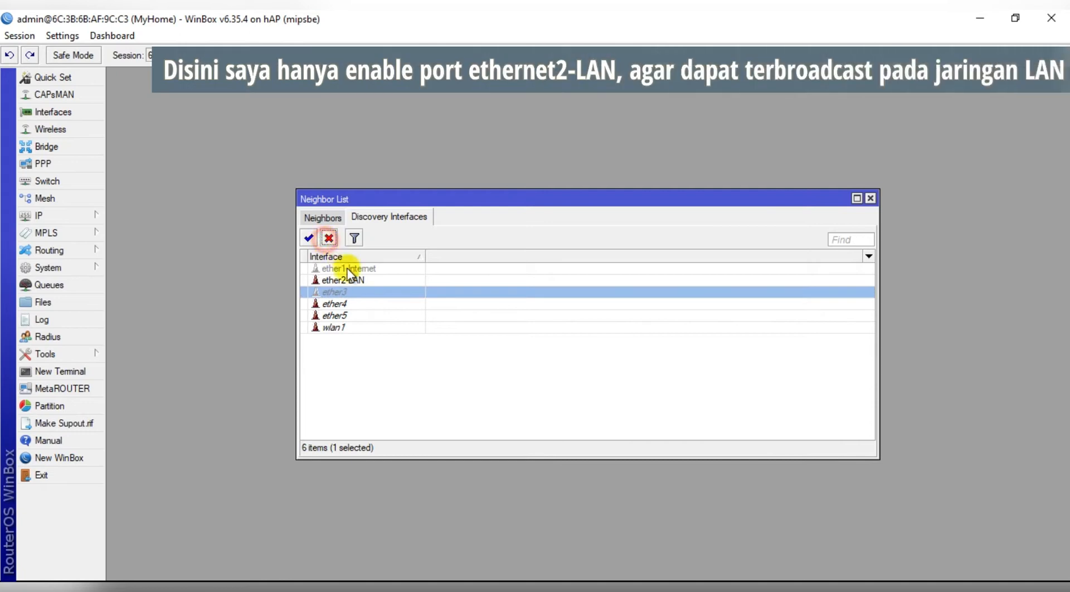
pyautogui.click(366, 306)
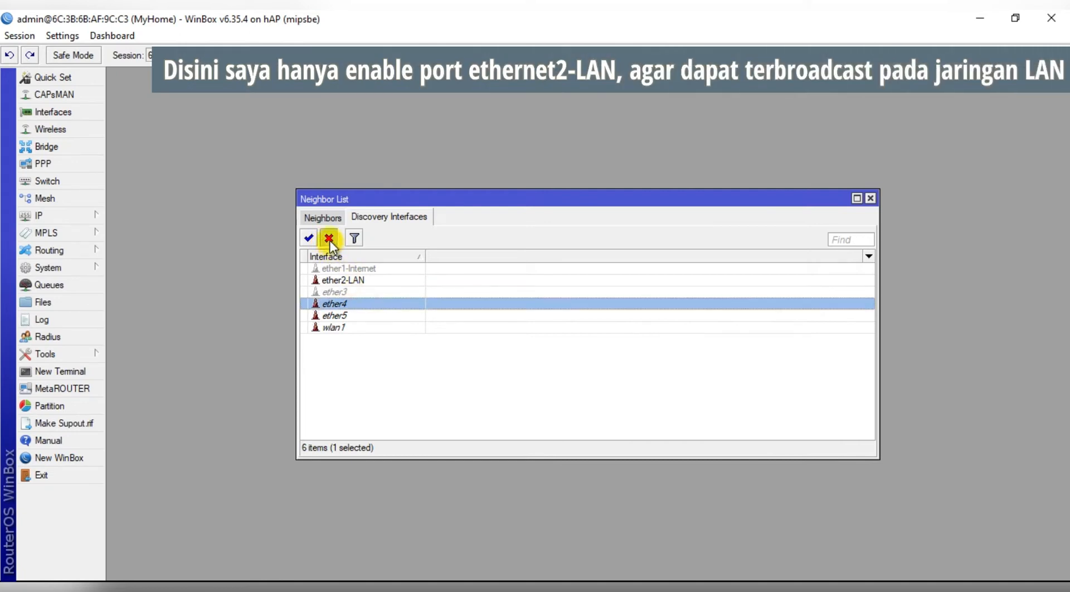
pyautogui.click(329, 238)
pyautogui.click(363, 315)
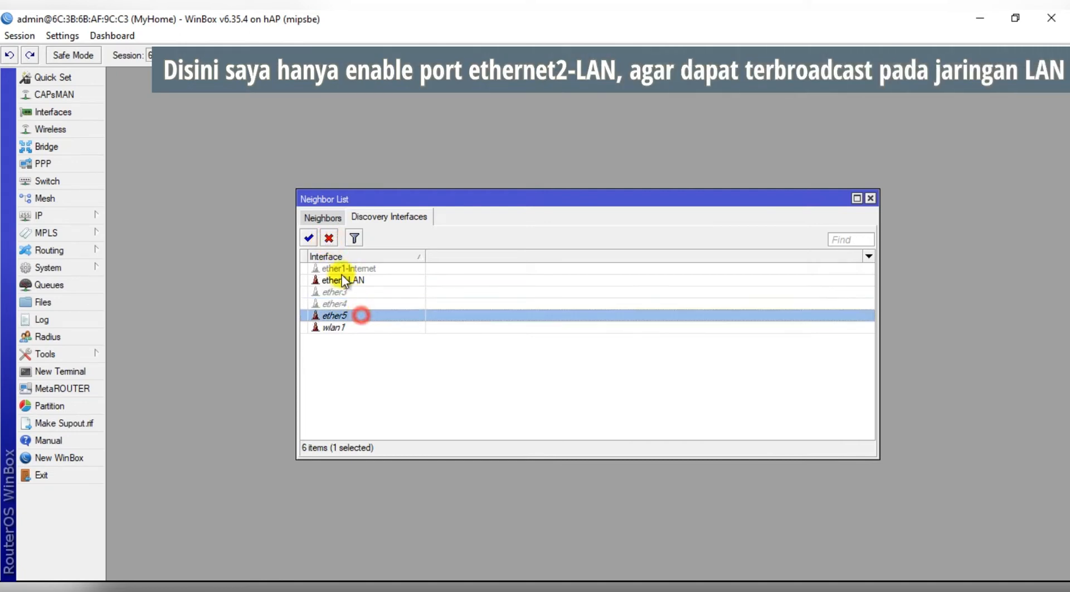
pyautogui.click(329, 238)
pyautogui.click(363, 328)
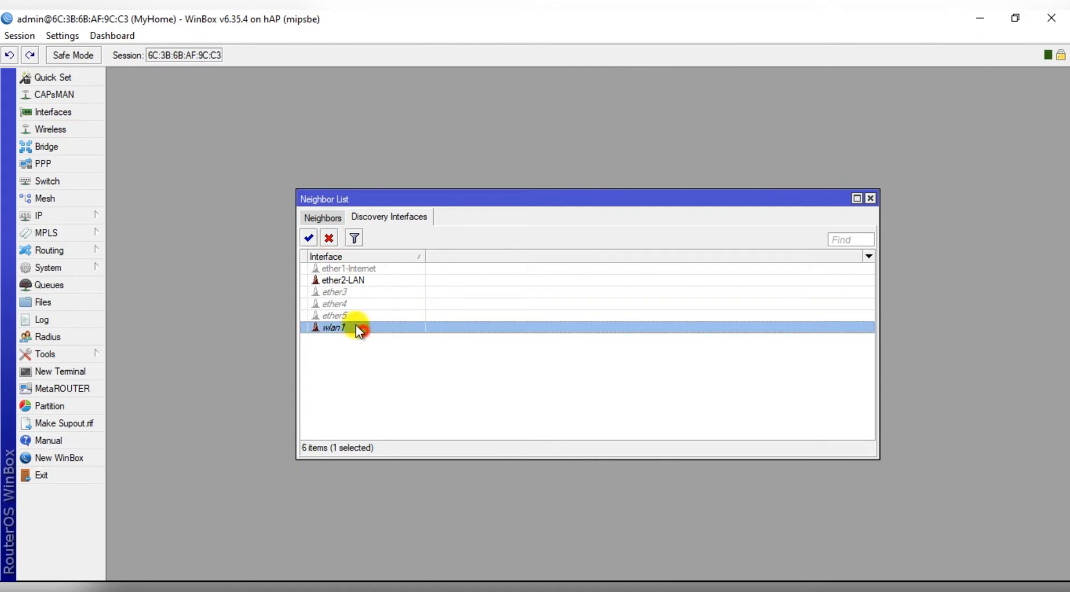
pyautogui.click(329, 240)
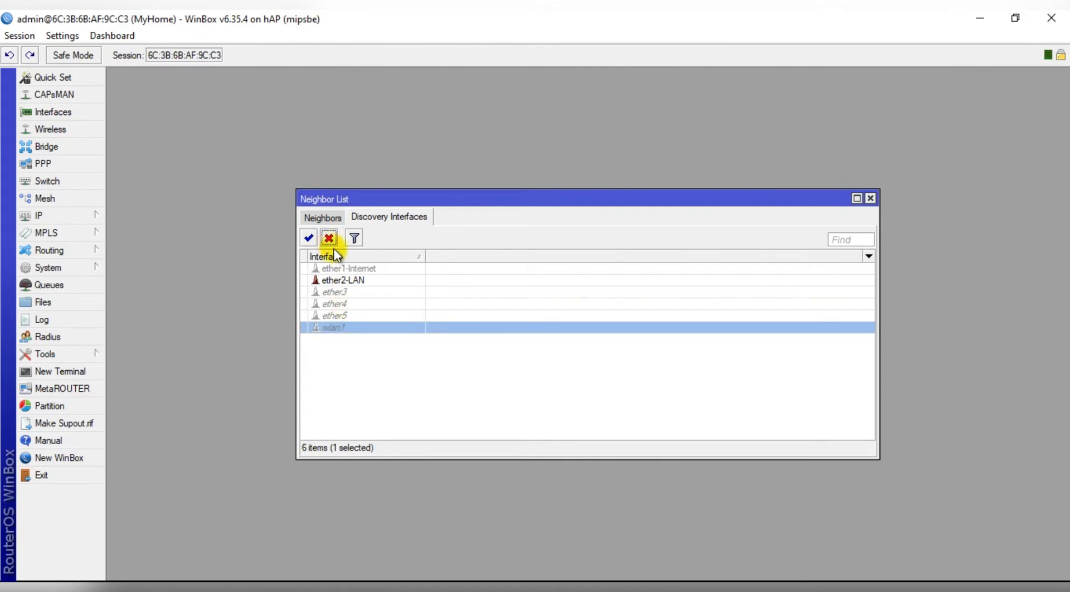
pyautogui.click(315, 218)
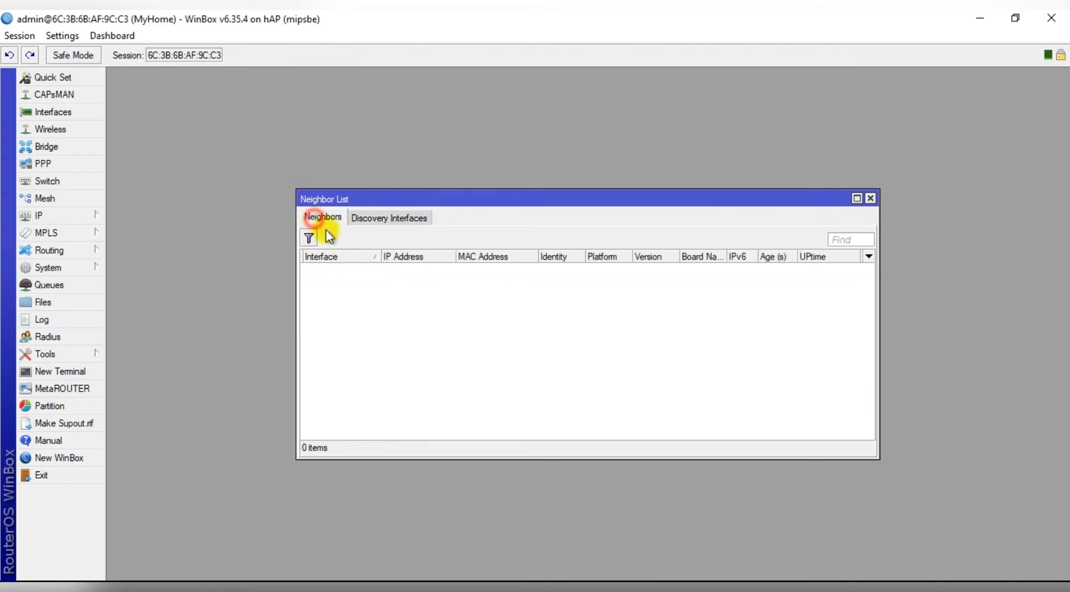
# Close the Neighbor List, disconnect the session, and reposition the login window.
pyautogui.click(870, 198)
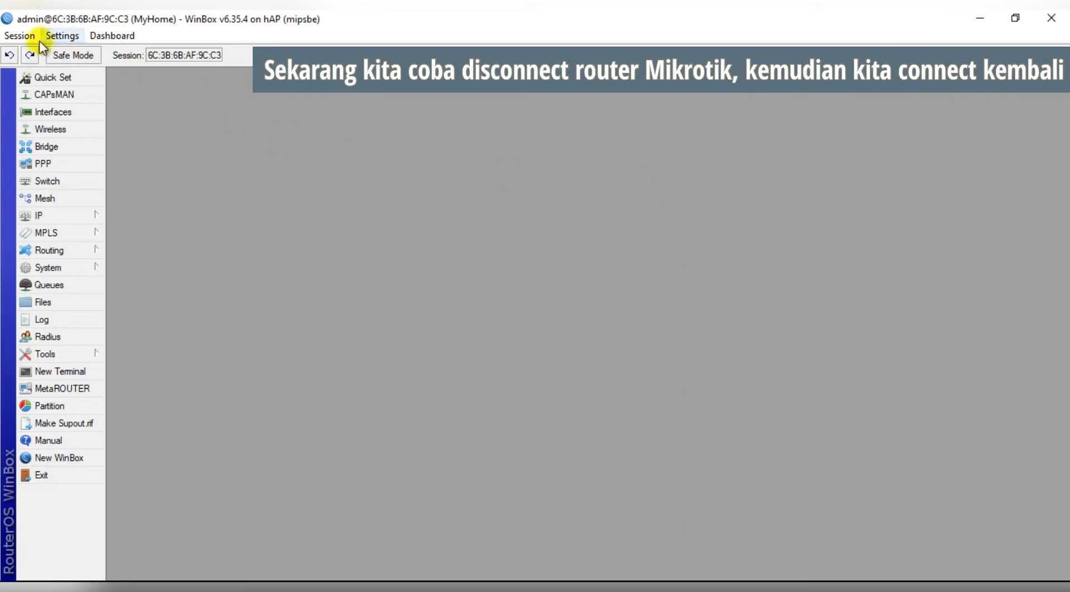
pyautogui.click(23, 36)
pyautogui.click(81, 172)
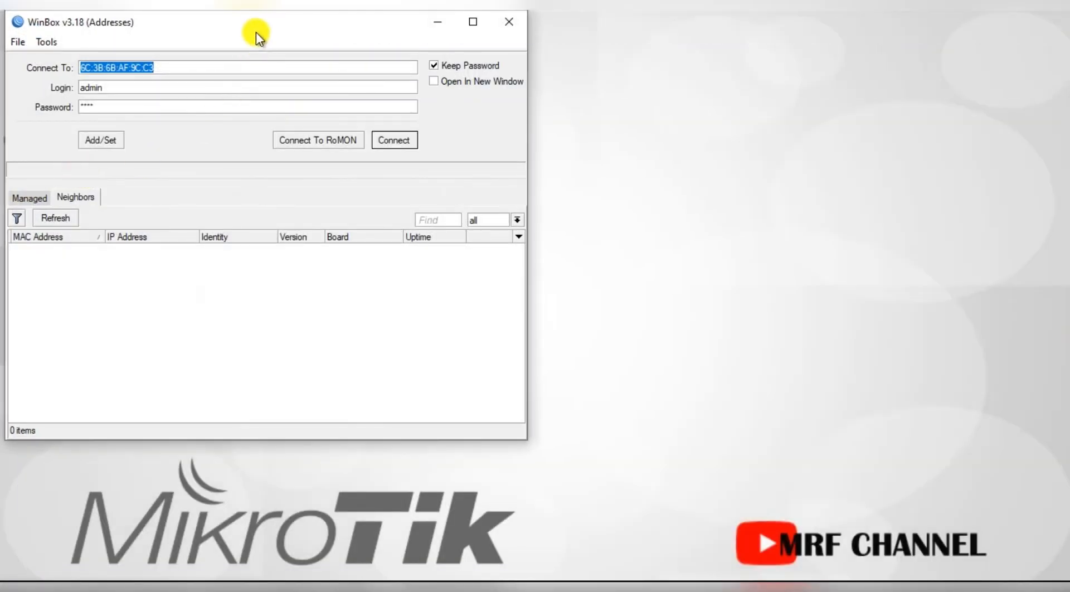
pyautogui.moveTo(253, 27); pyautogui.dragTo(467, 67)
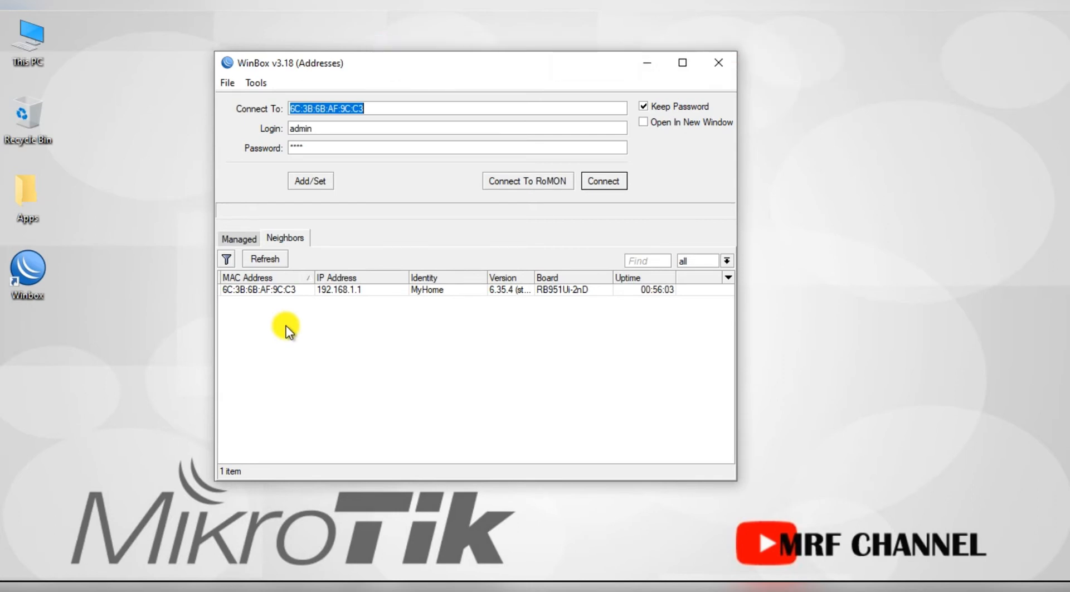
# Refresh Neighbors, set Connect To to 192.168.1.1 and enter the new admin username as Login.
pyautogui.click(261, 258)
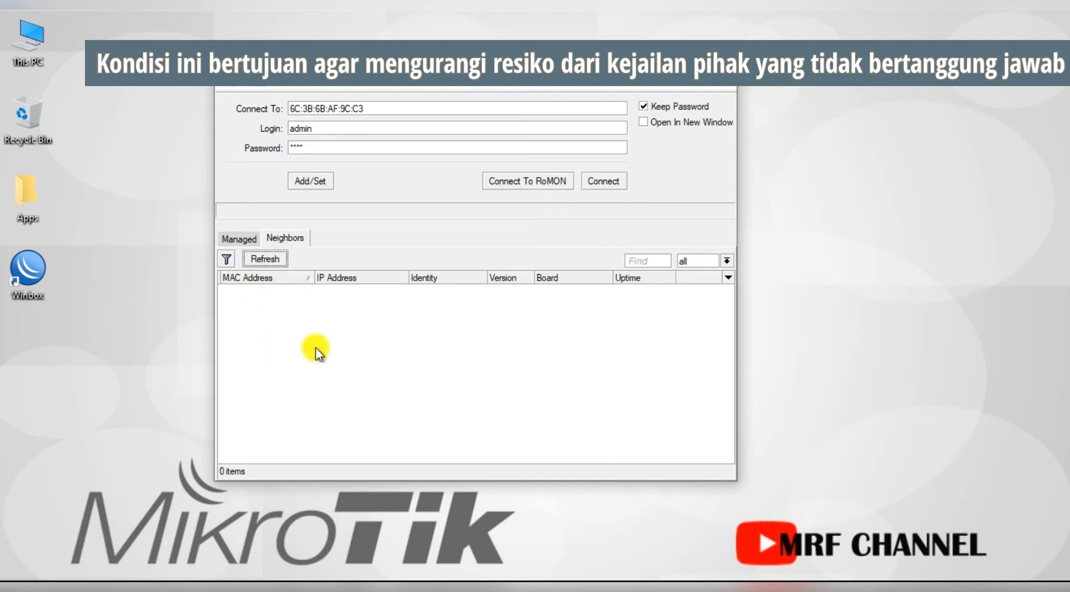
pyautogui.click(266, 259)
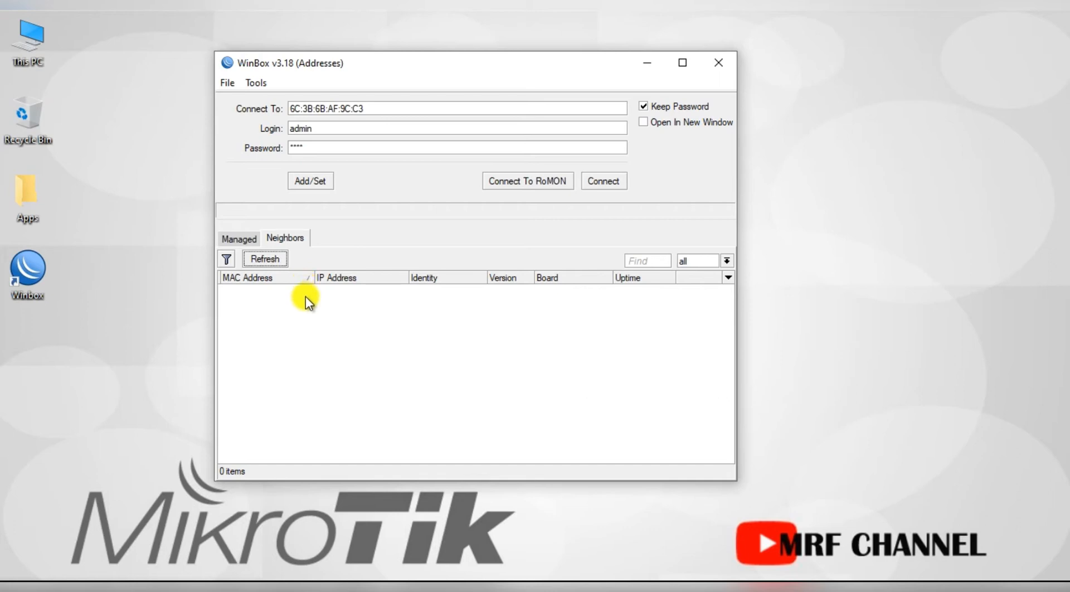
pyautogui.click(272, 261)
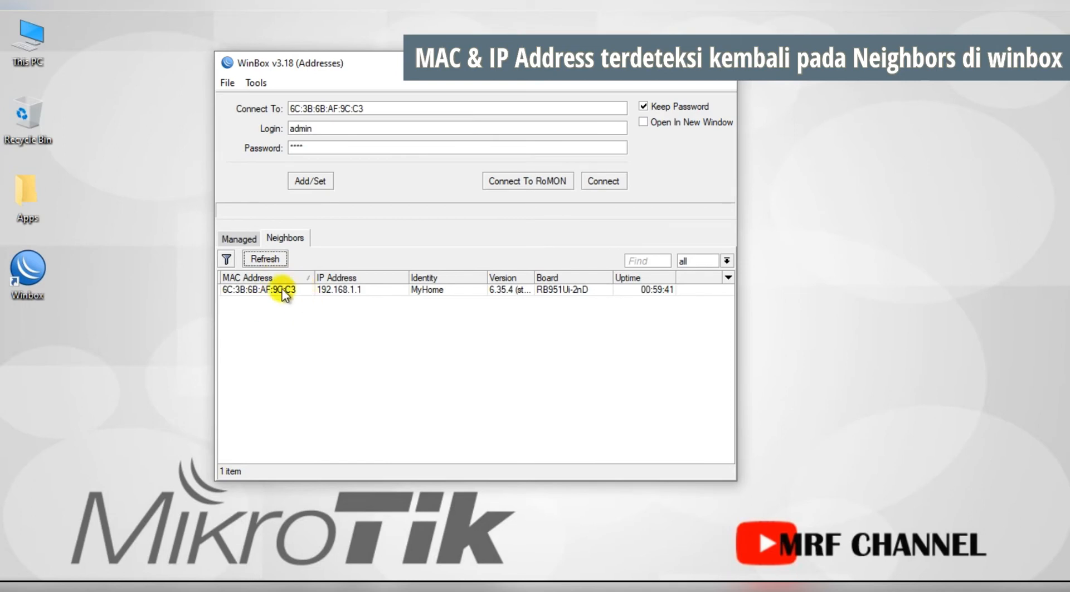
pyautogui.click(278, 261)
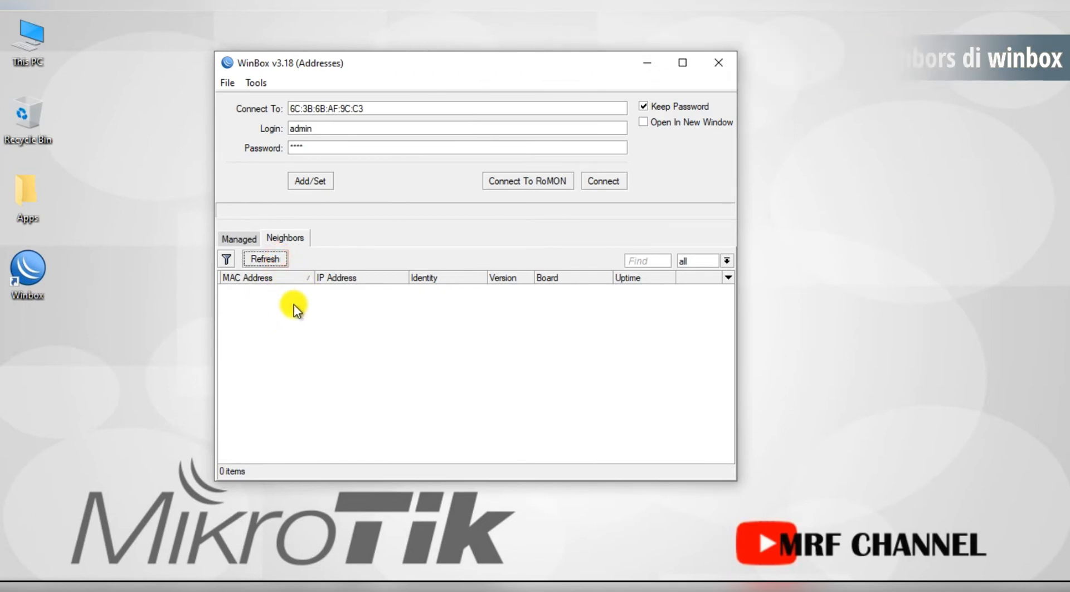
pyautogui.click(341, 292)
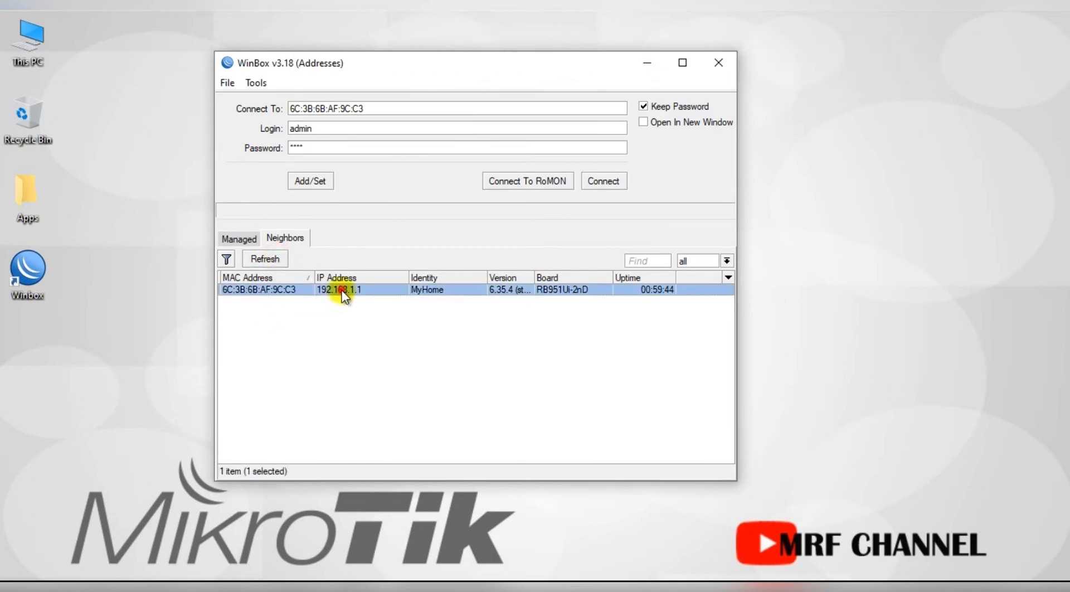
pyautogui.moveTo(327, 131); pyautogui.dragTo(279, 132)
pyautogui.write('m')
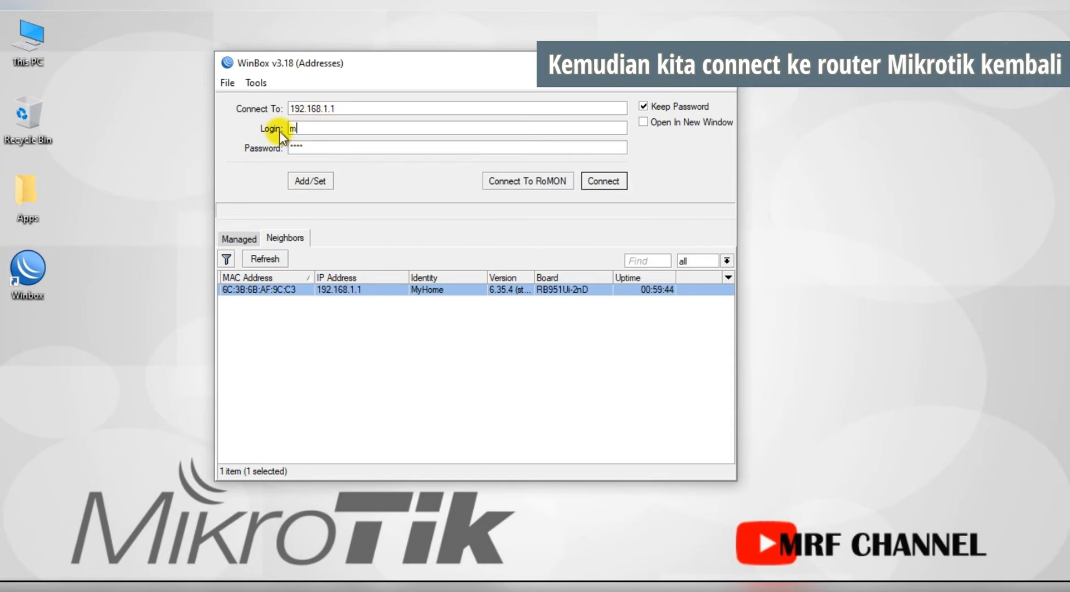
pyautogui.write('rf1234')
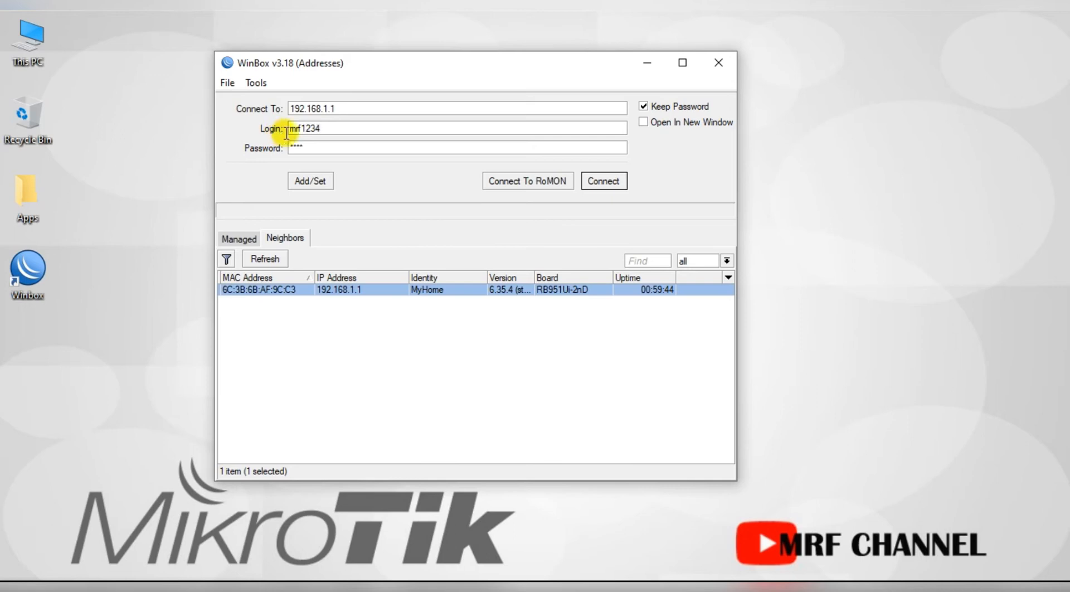
# Log in at 192.168.1.1:8899 after the connection to 192.168.1.1 fails.
pyautogui.click(604, 182)
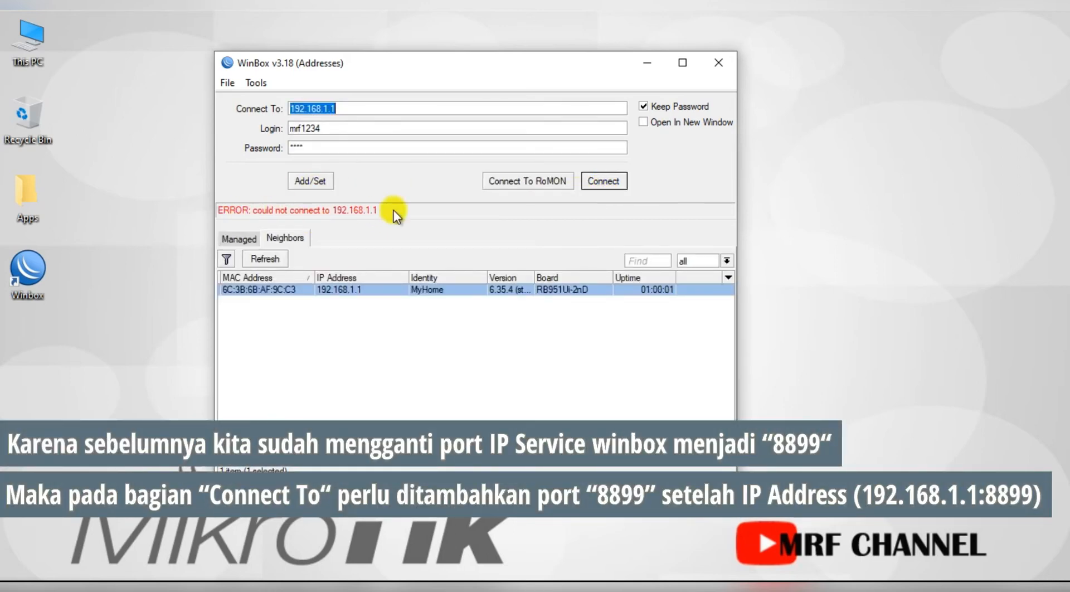
pyautogui.click(371, 109)
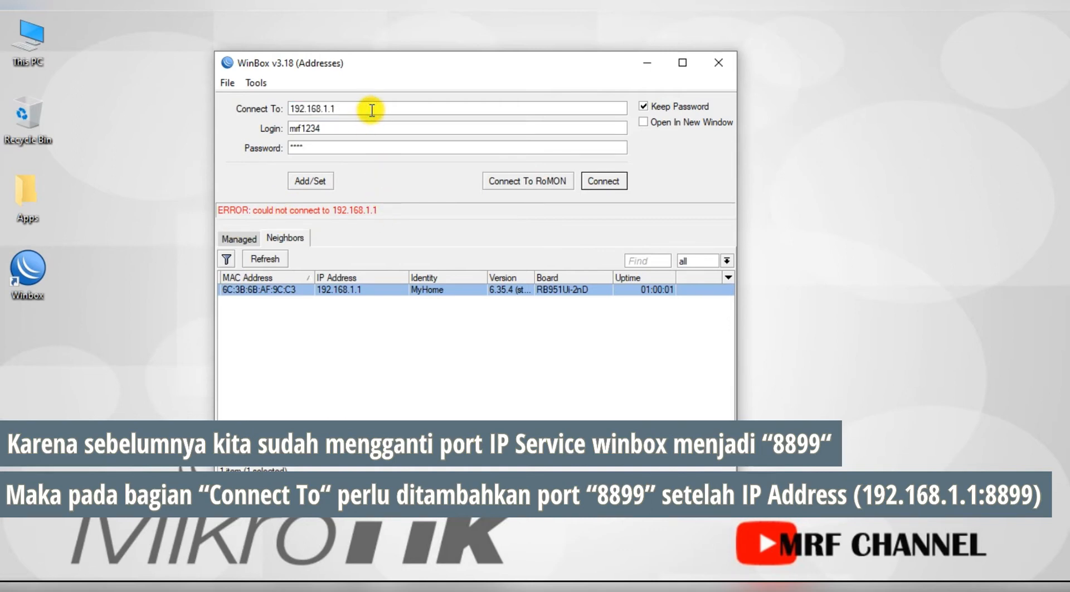
pyautogui.write(':')
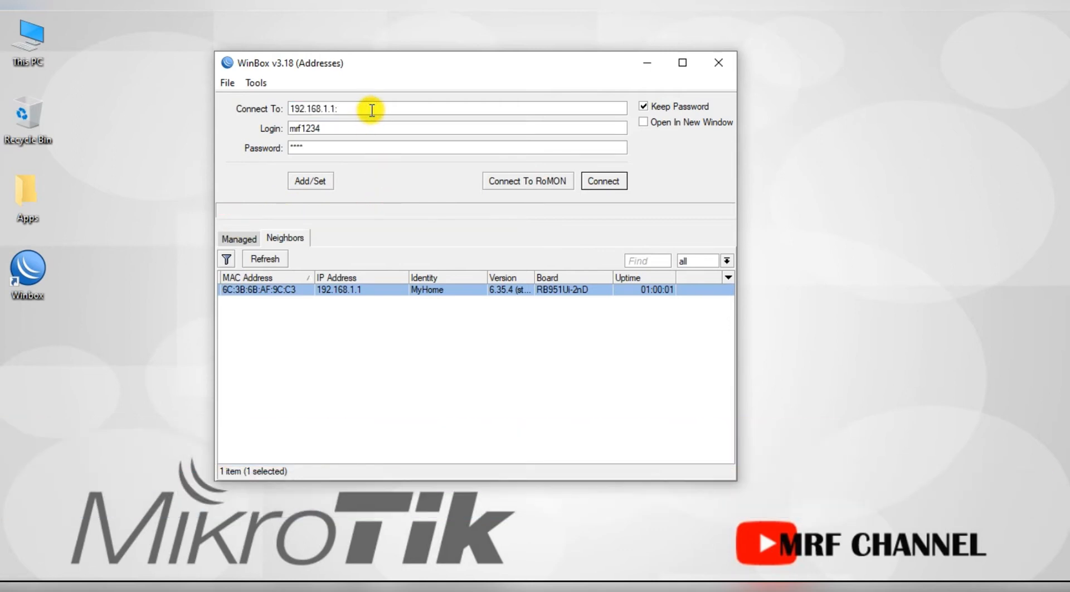
pyautogui.write('8899')
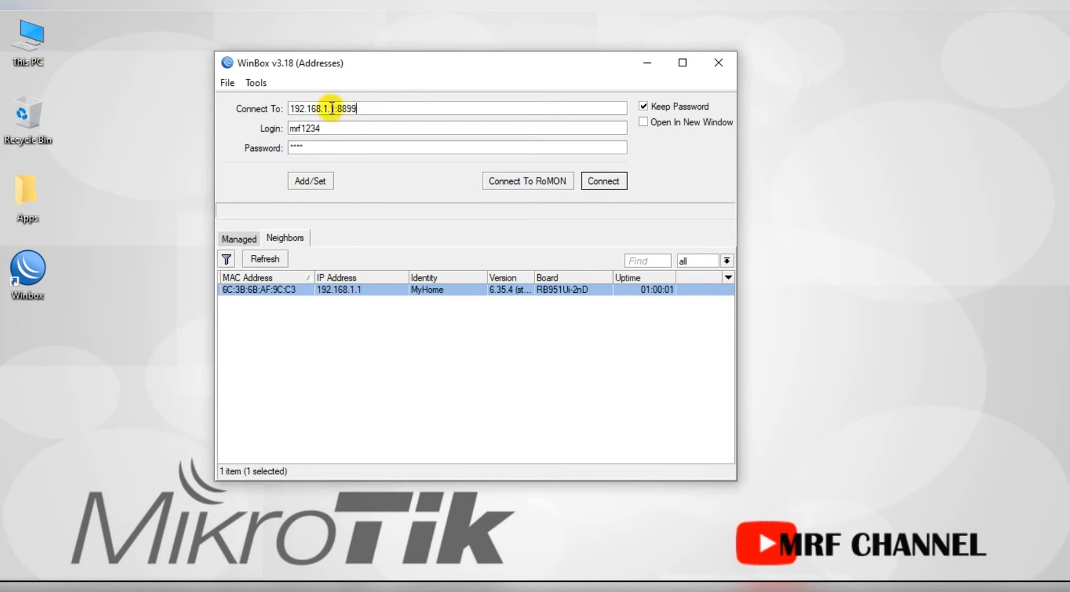
pyautogui.click(604, 181)
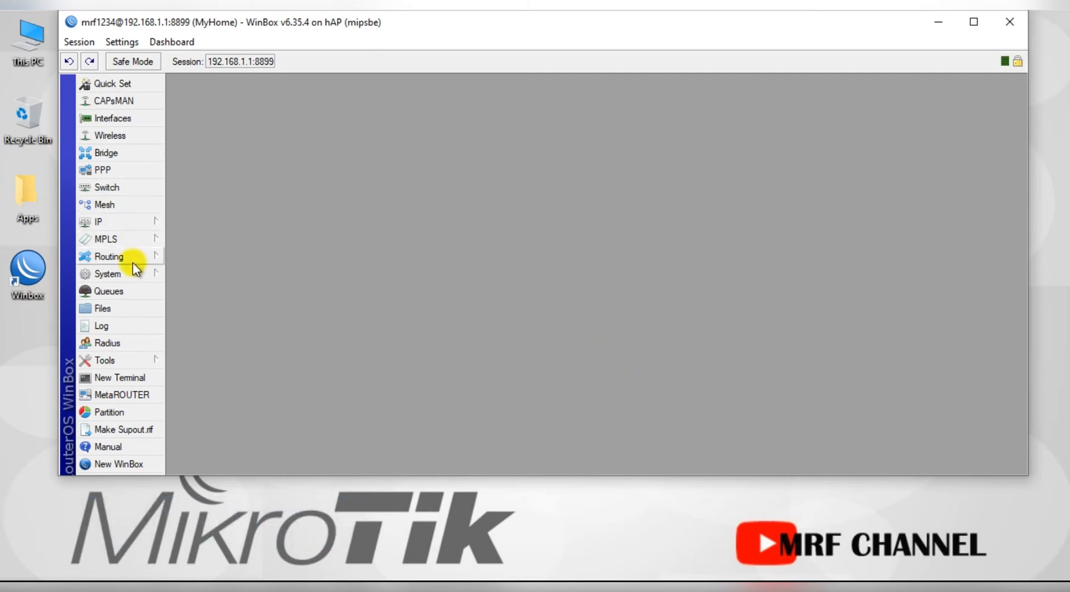
# Disable MAC Telnet on all interfaces in Tools > MAC Server.
pyautogui.click(128, 360)
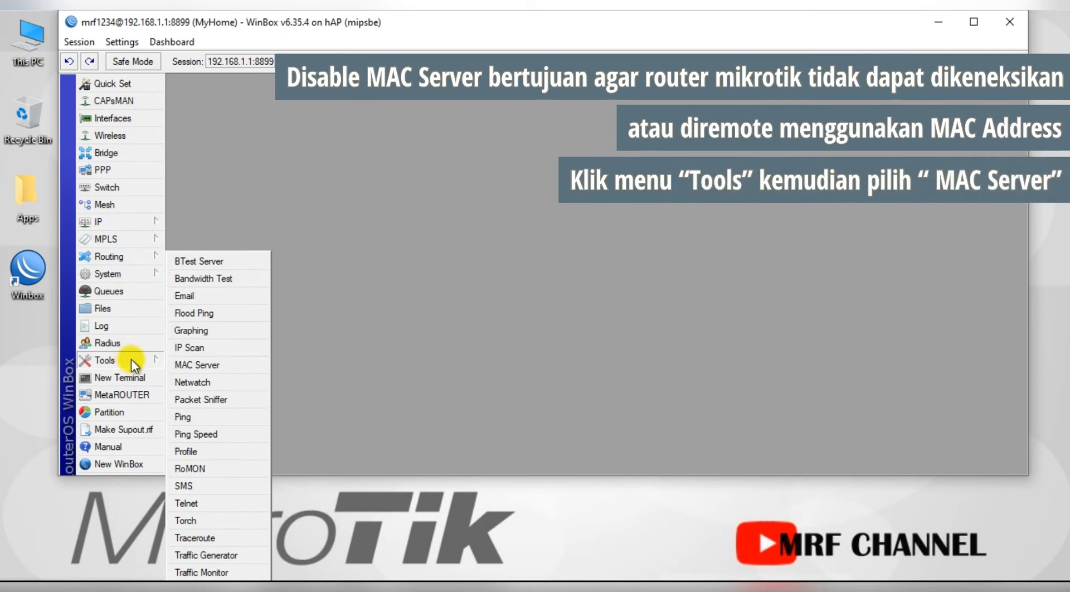
pyautogui.click(234, 364)
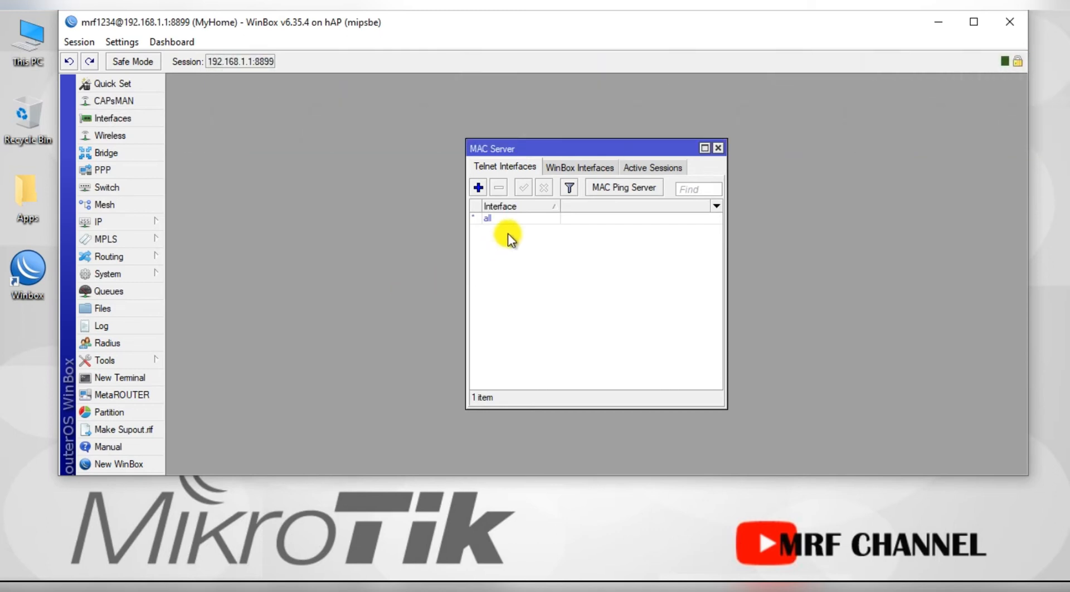
pyautogui.click(500, 219)
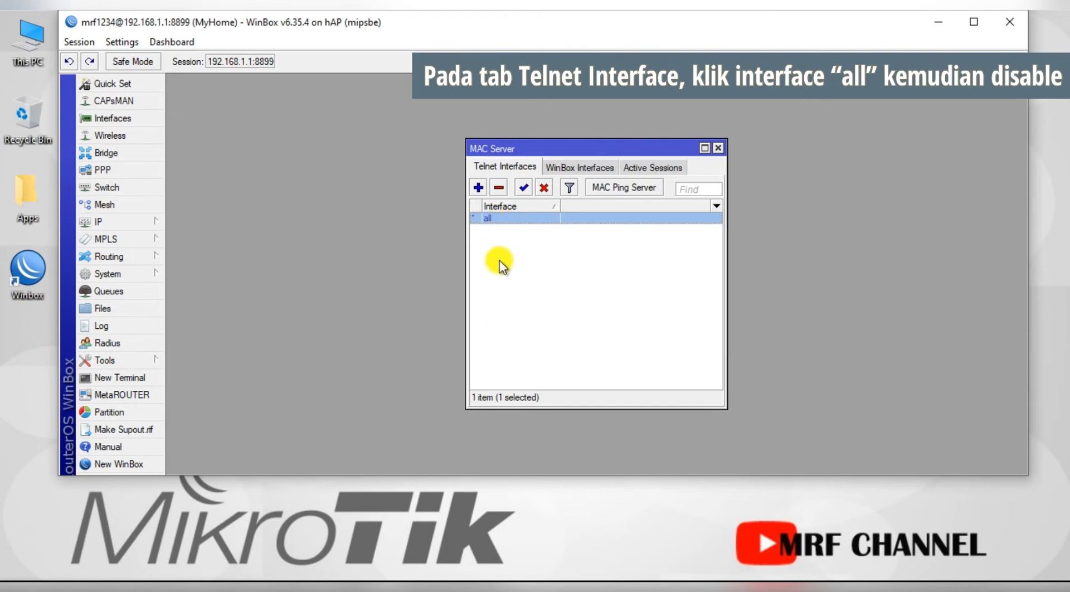
pyautogui.click(546, 188)
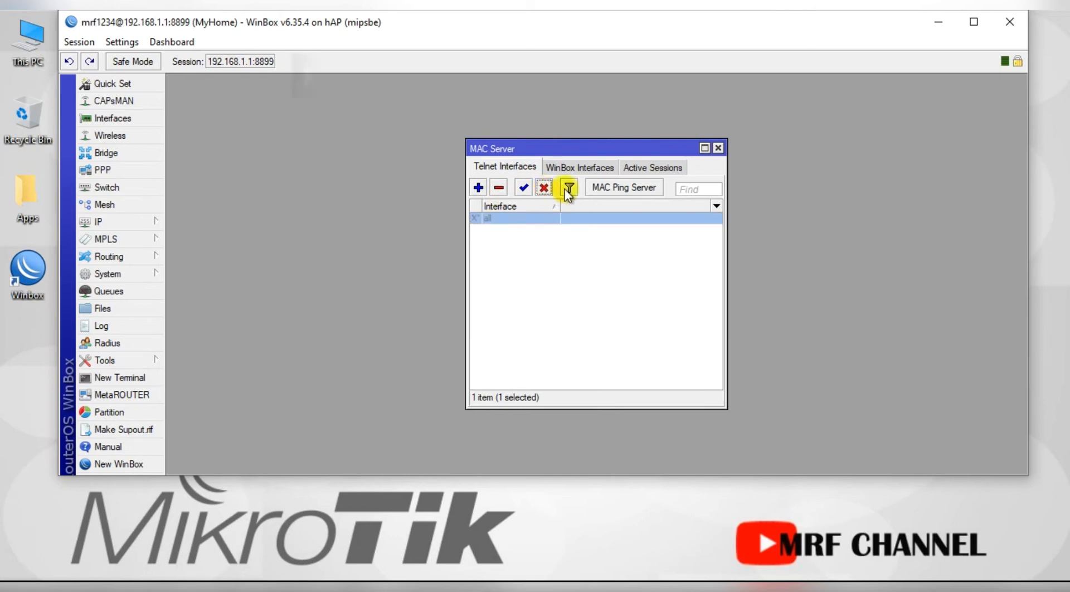
# Uncheck Enabled for the MAC Ping Server and confirm.
pyautogui.click(630, 189)
pyautogui.click(516, 255)
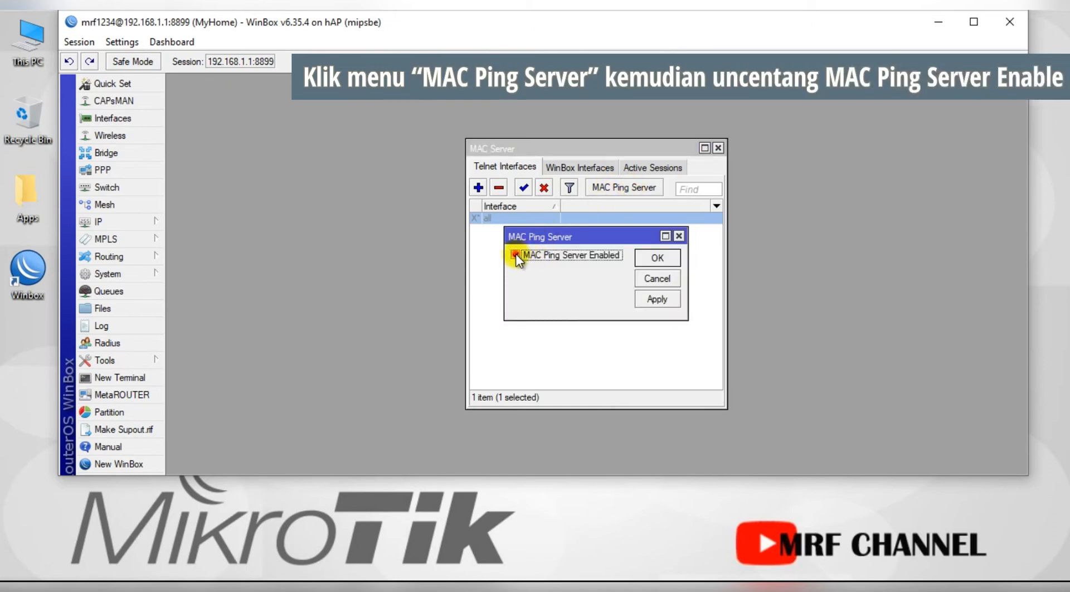
pyautogui.click(660, 260)
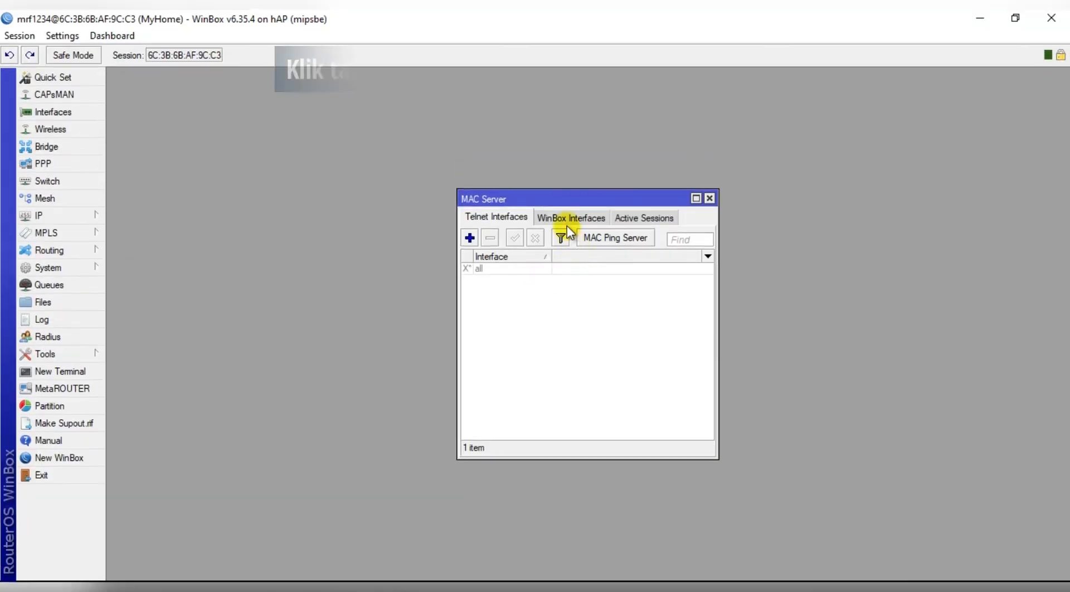
# Disable MAC WinBox on the 'all' interface entry, then recheck Active Sessions and the Telnet list.
pyautogui.click(568, 219)
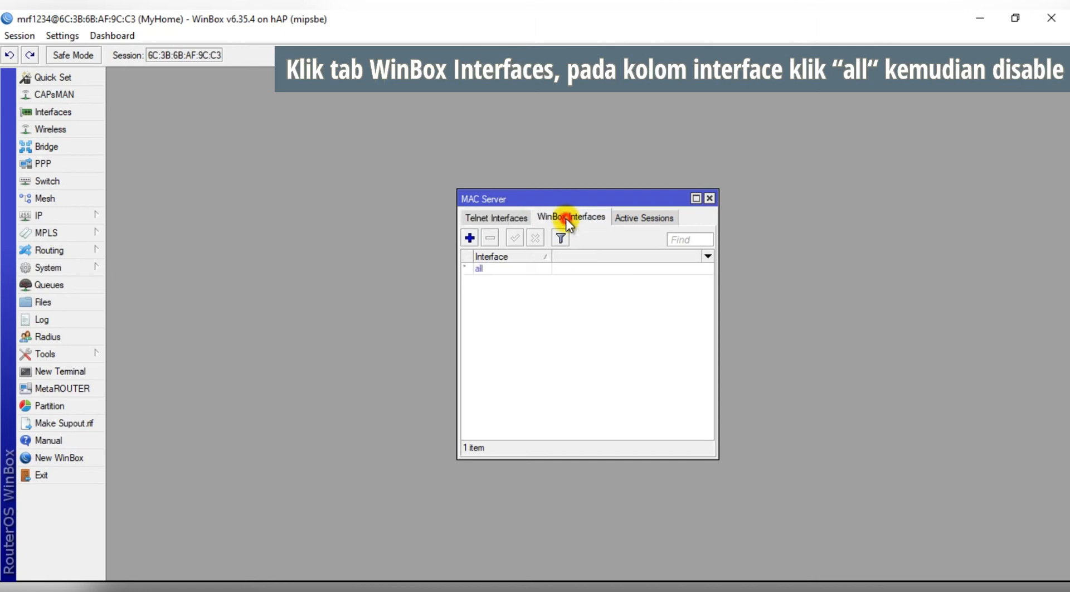
pyautogui.click(482, 269)
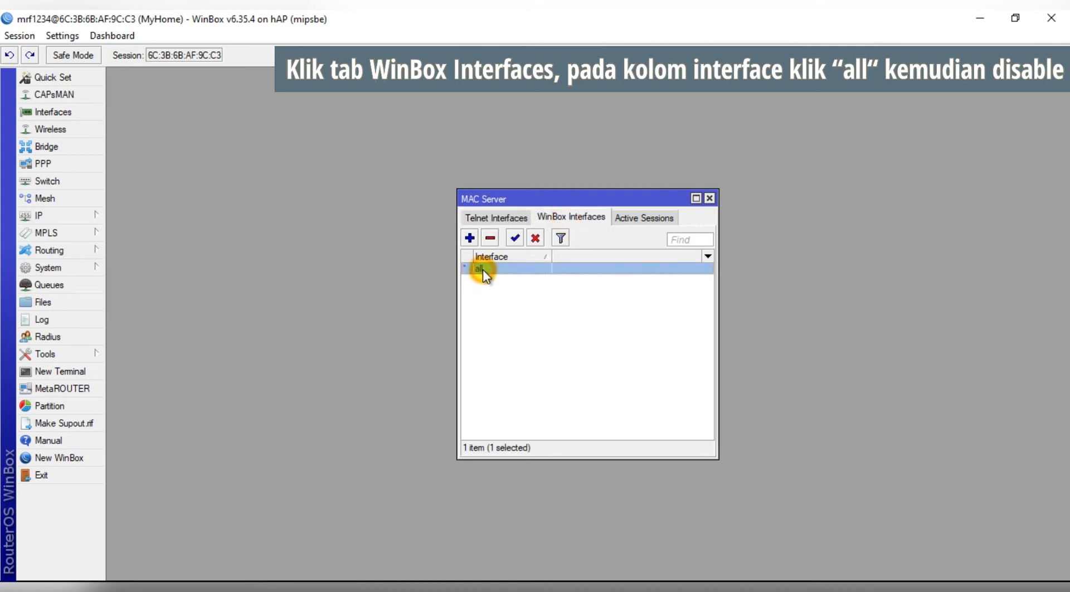
pyautogui.click(533, 239)
pyautogui.click(627, 218)
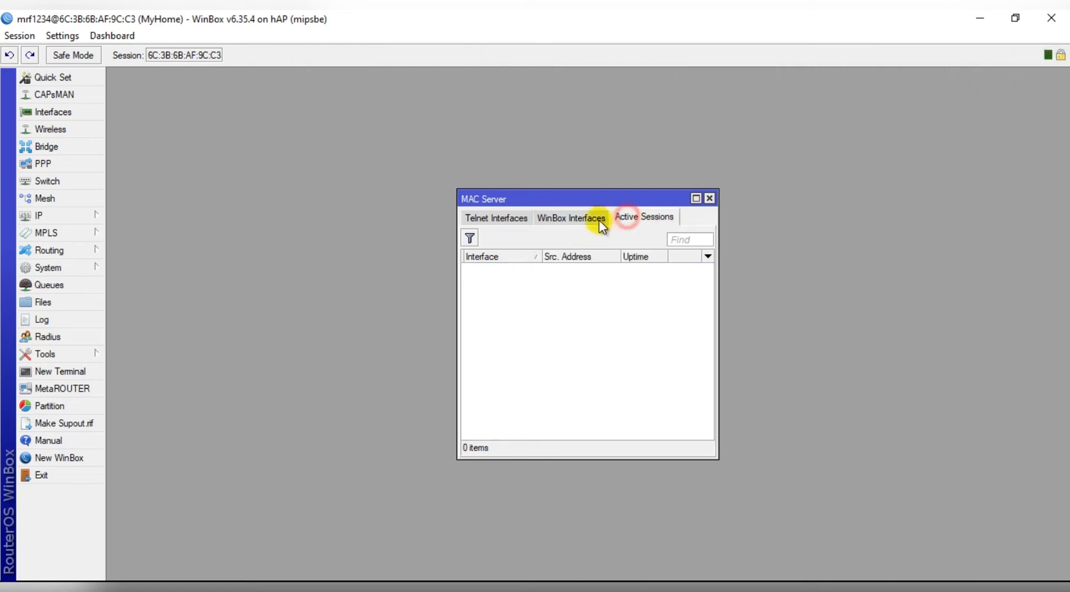
pyautogui.click(570, 218)
pyautogui.click(492, 218)
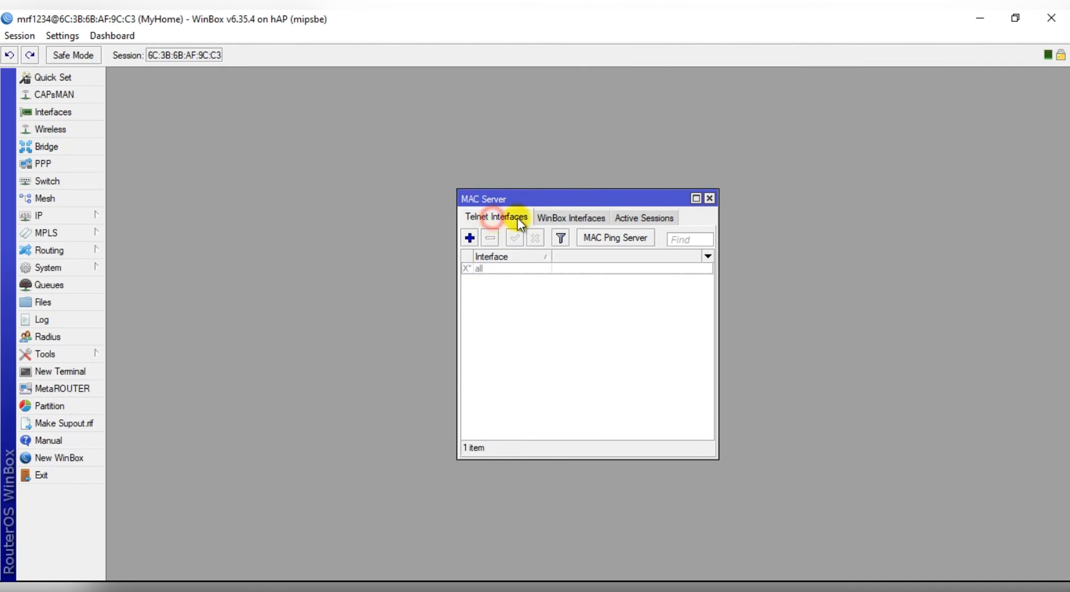
pyautogui.click(577, 219)
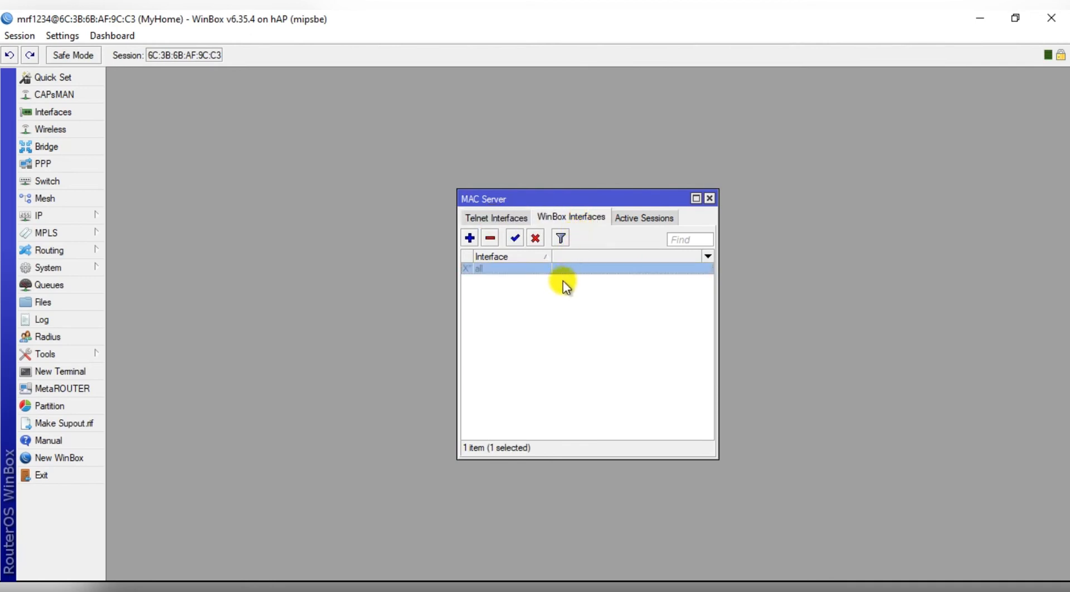
# Close MAC Server and disconnect the WinBox session from the router.
pyautogui.click(710, 198)
pyautogui.click(19, 35)
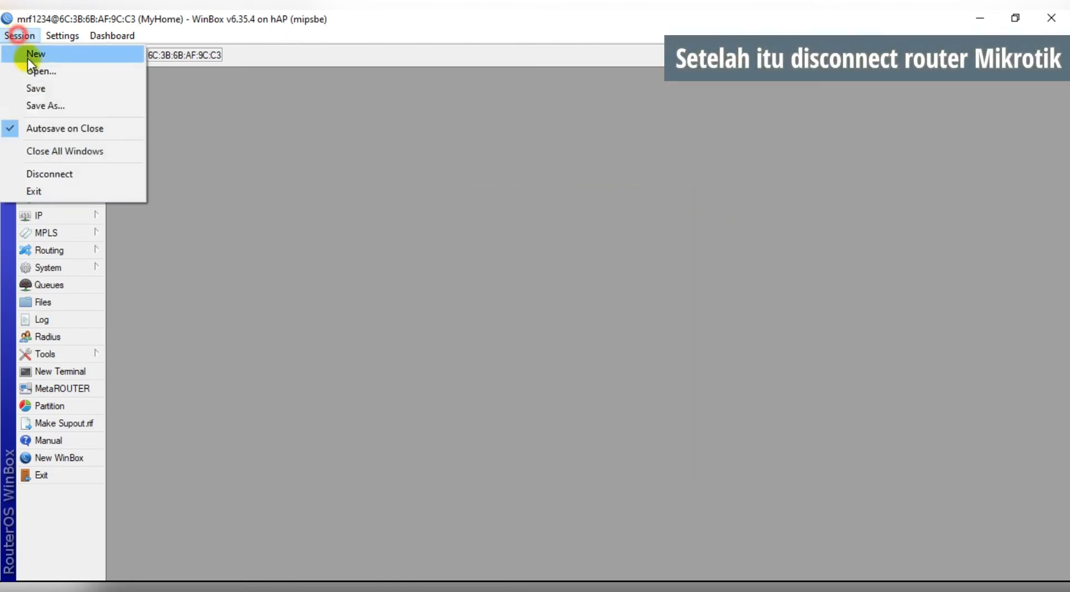
pyautogui.click(58, 173)
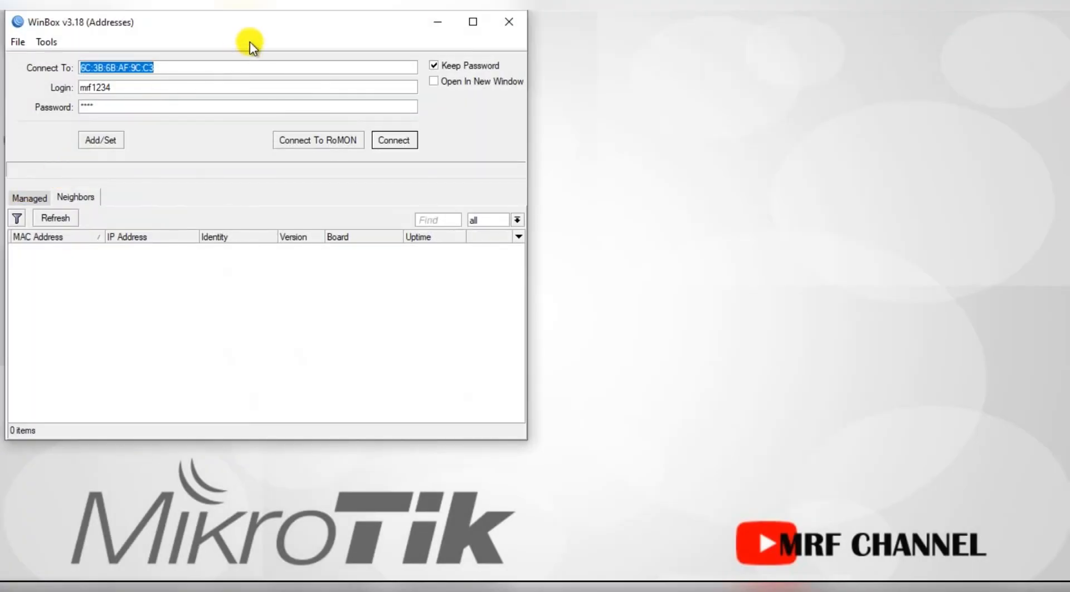
pyautogui.moveTo(252, 24); pyautogui.dragTo(331, 26)
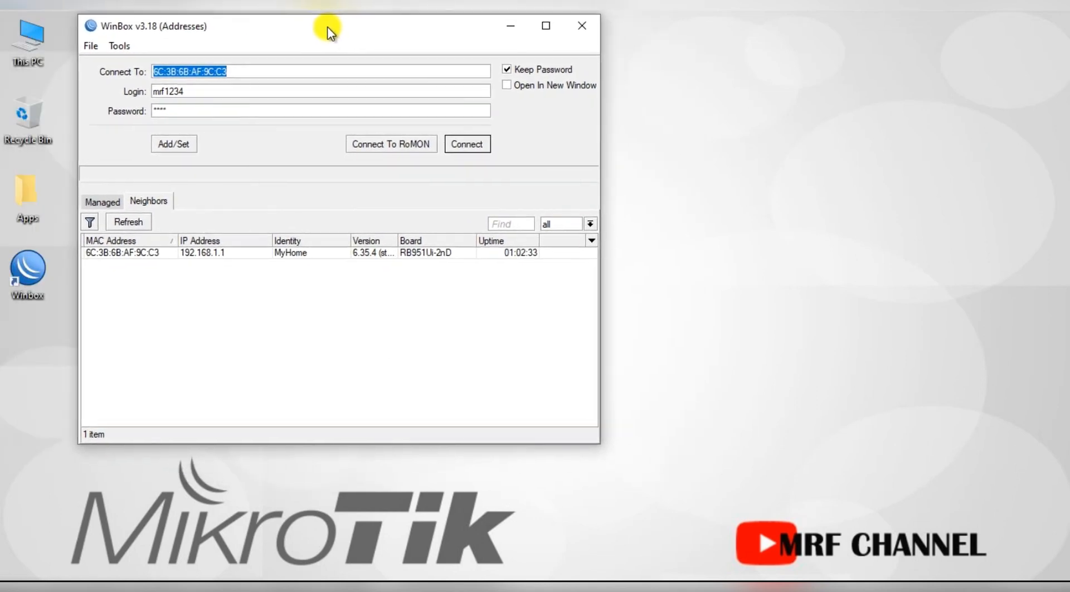
# Reconnect via 192.168.1.1:8899 after connecting by the router's MAC address fails.
pyautogui.click(127, 222)
pyautogui.click(133, 253)
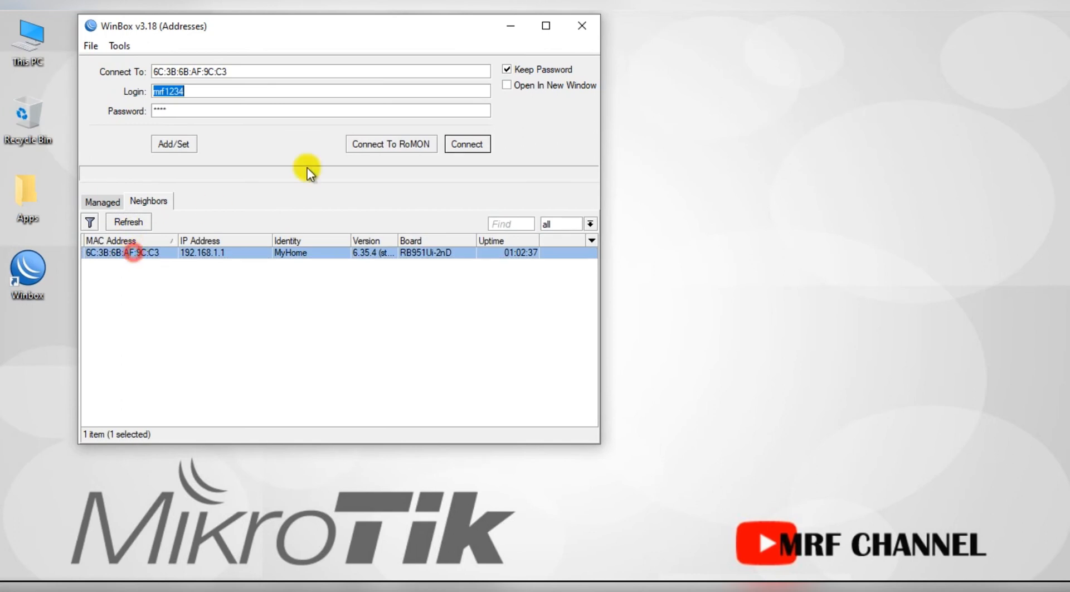
pyautogui.click(471, 143)
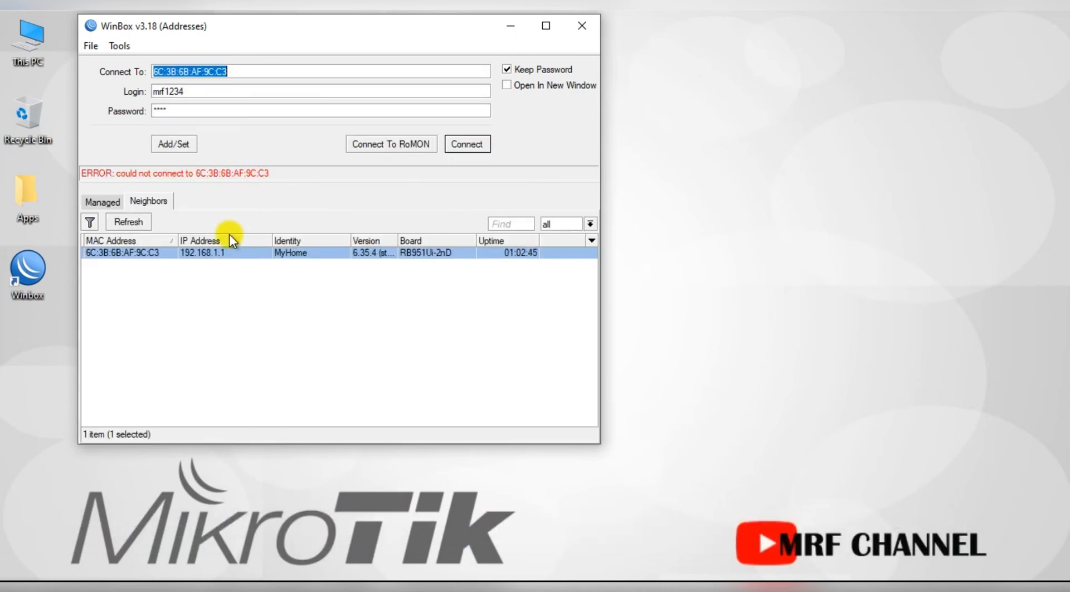
pyautogui.click(218, 255)
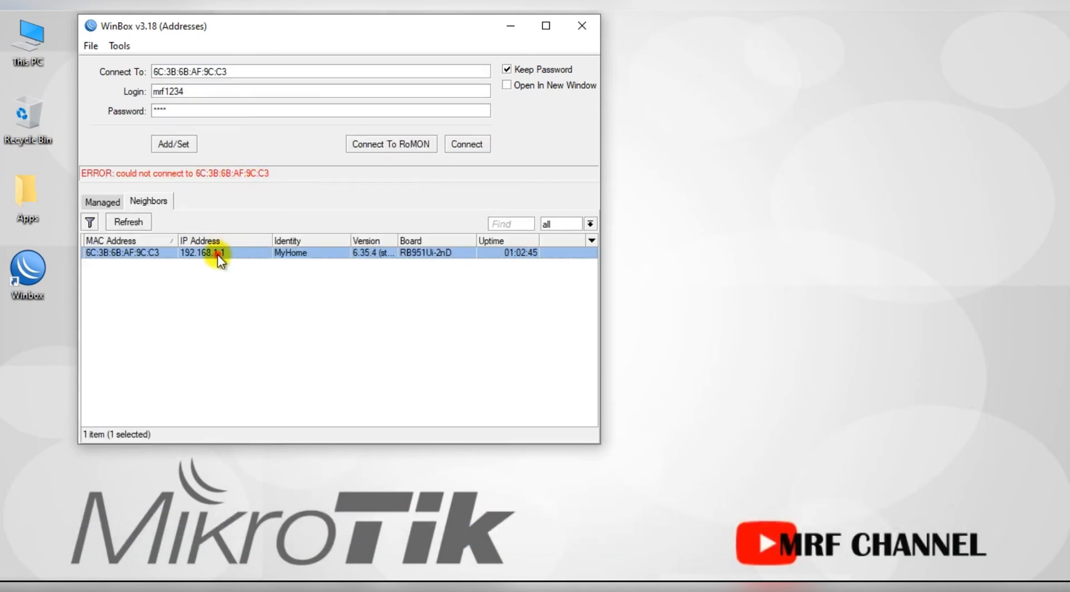
pyautogui.click(212, 73)
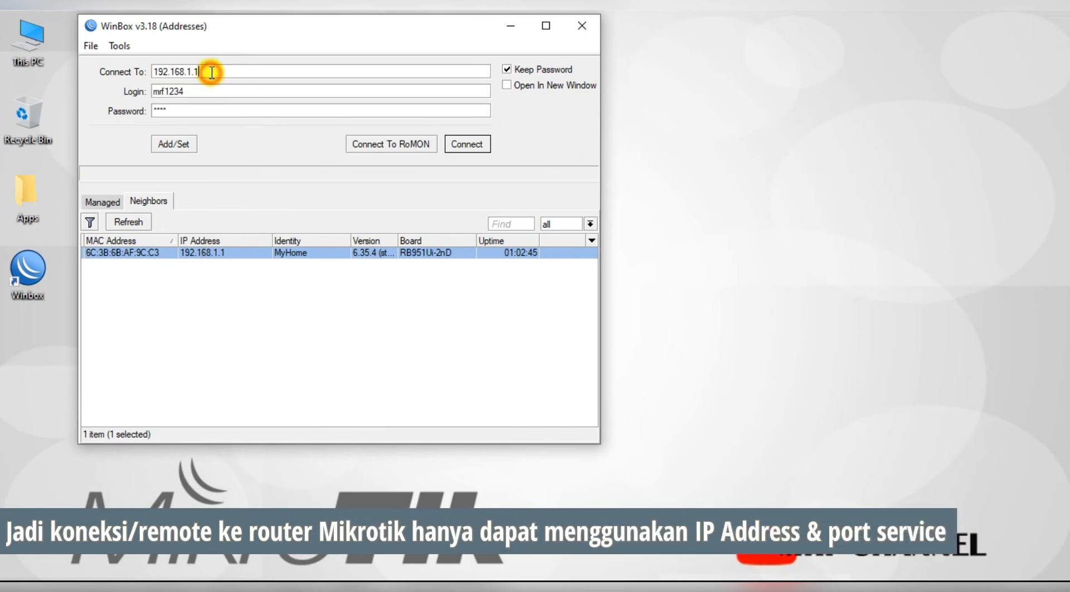
pyautogui.write(':8899')
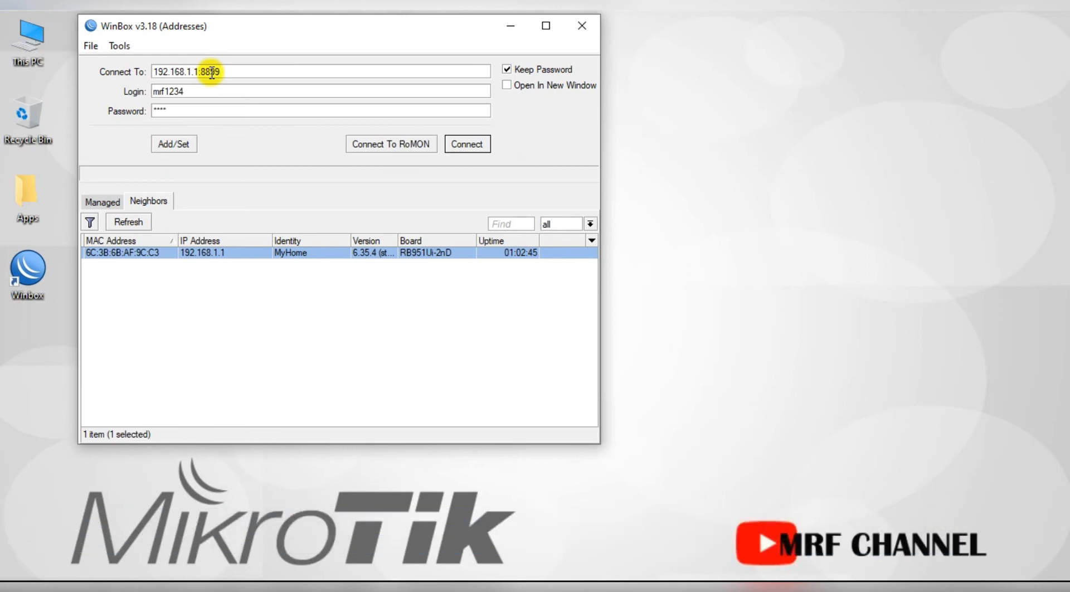
pyautogui.click(467, 144)
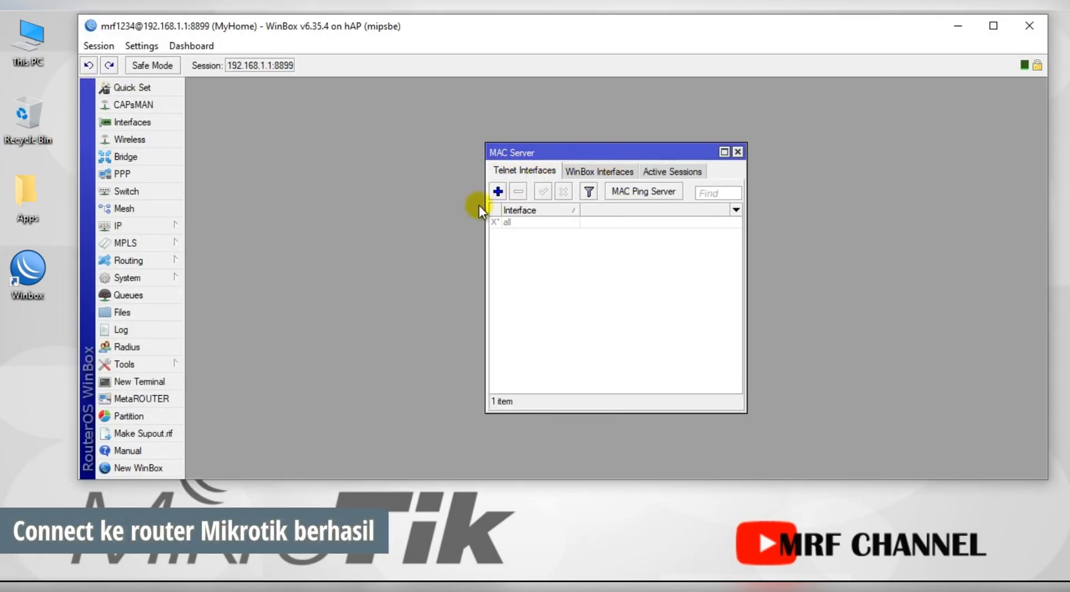
# Confirm MAC WinBox and MAC Telnet remain disabled, then close MAC Server.
pyautogui.click(585, 171)
pyautogui.click(536, 171)
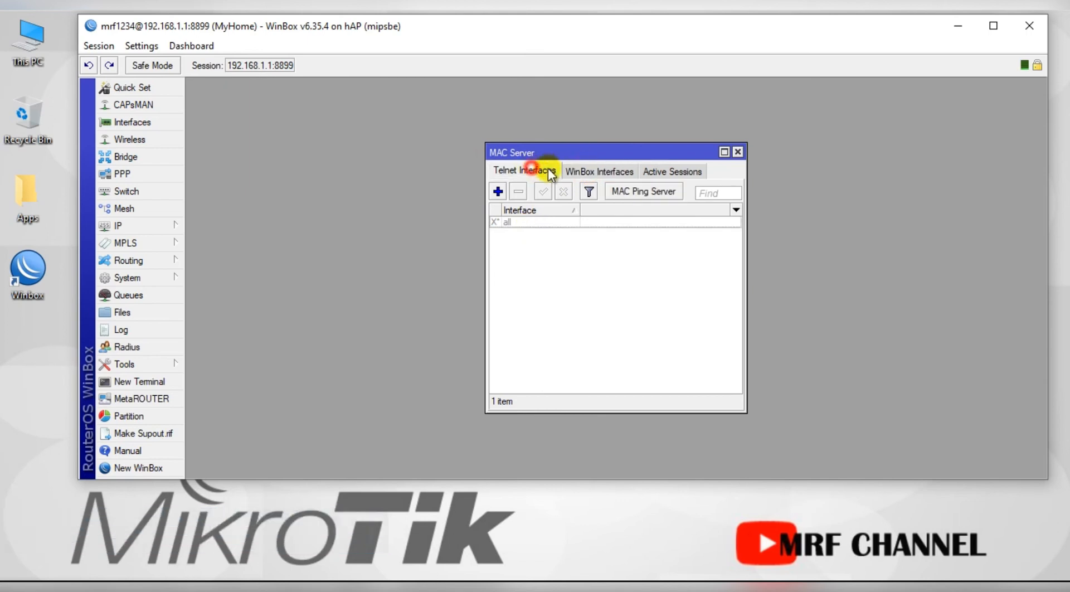
pyautogui.click(738, 151)
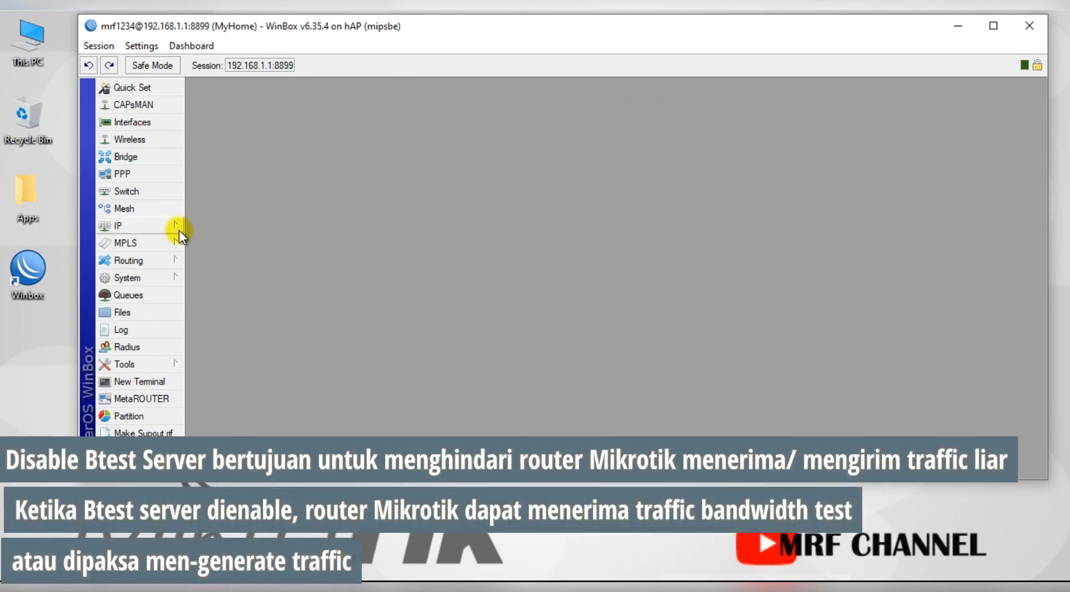
# Uncheck Enabled in Tools > BTest Server and apply with OK.
pyautogui.click(149, 364)
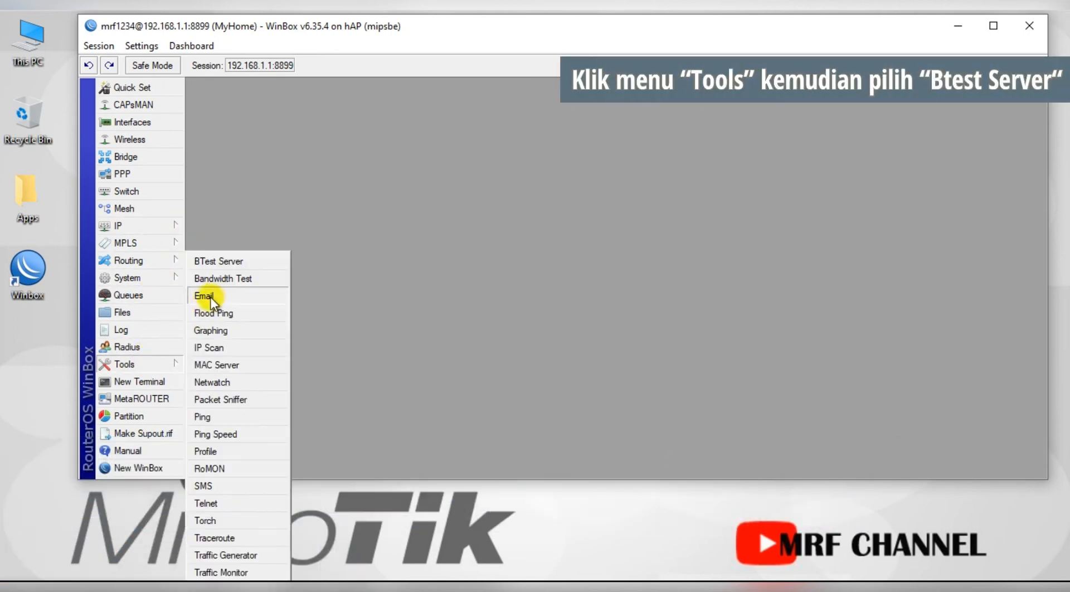
pyautogui.click(228, 262)
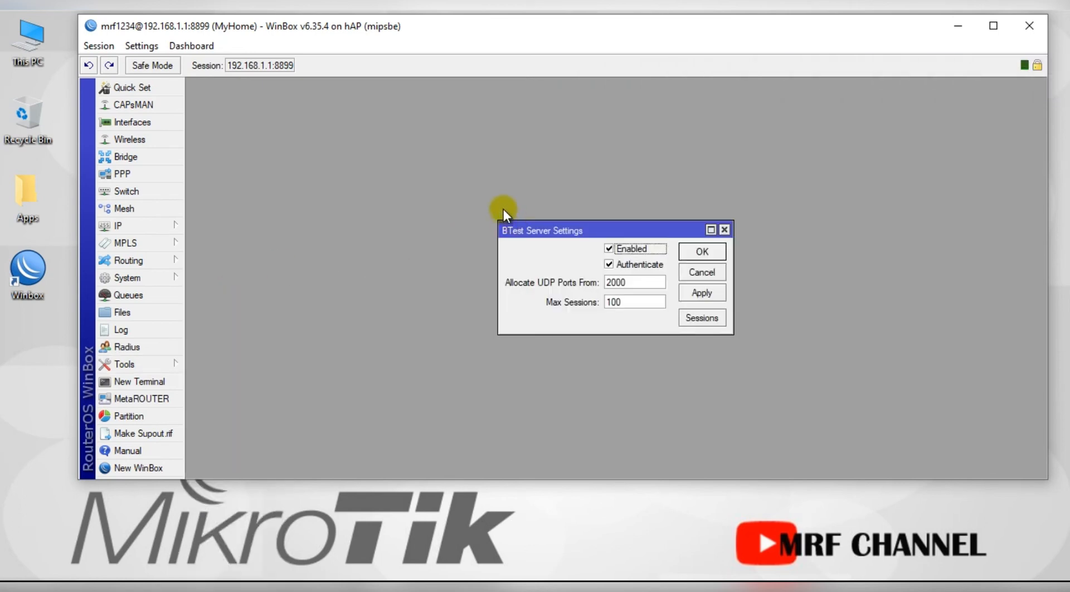
pyautogui.click(609, 247)
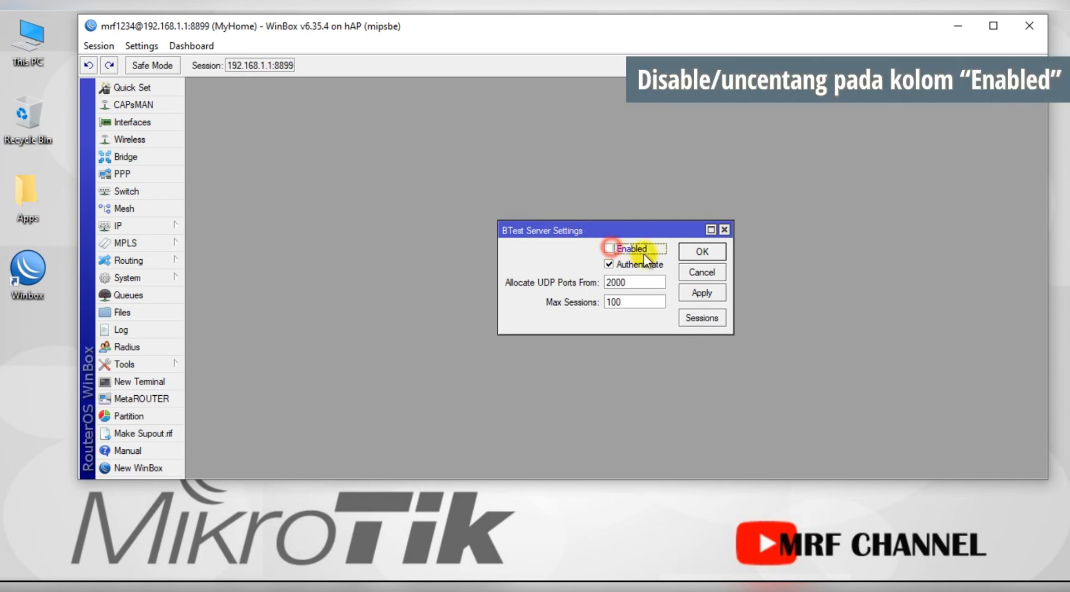
pyautogui.click(703, 253)
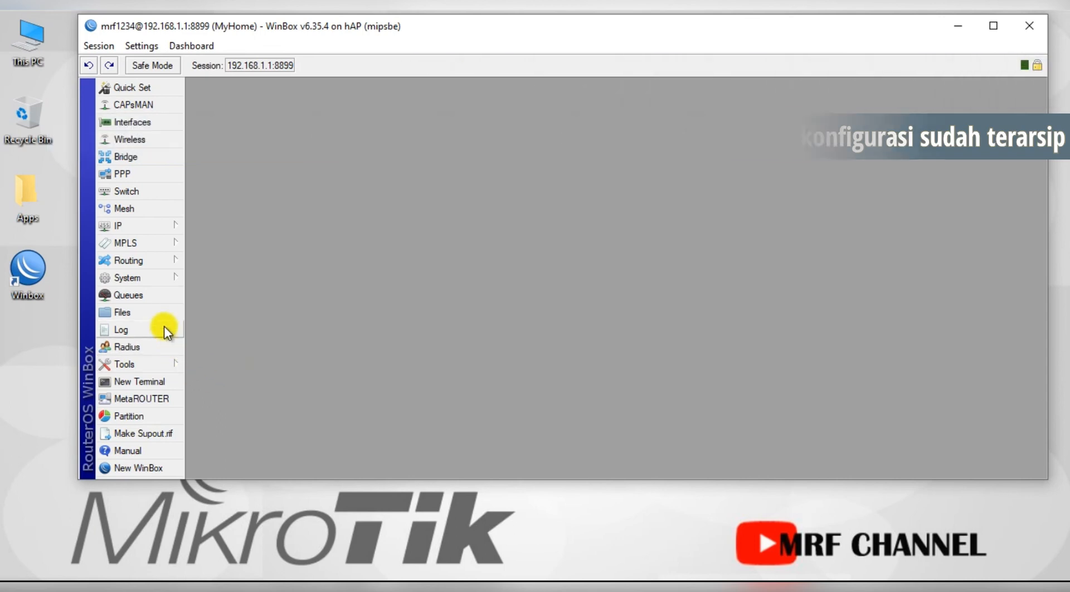
# From Files, create an encrypted MyHome backup protected with a password.
pyautogui.click(163, 312)
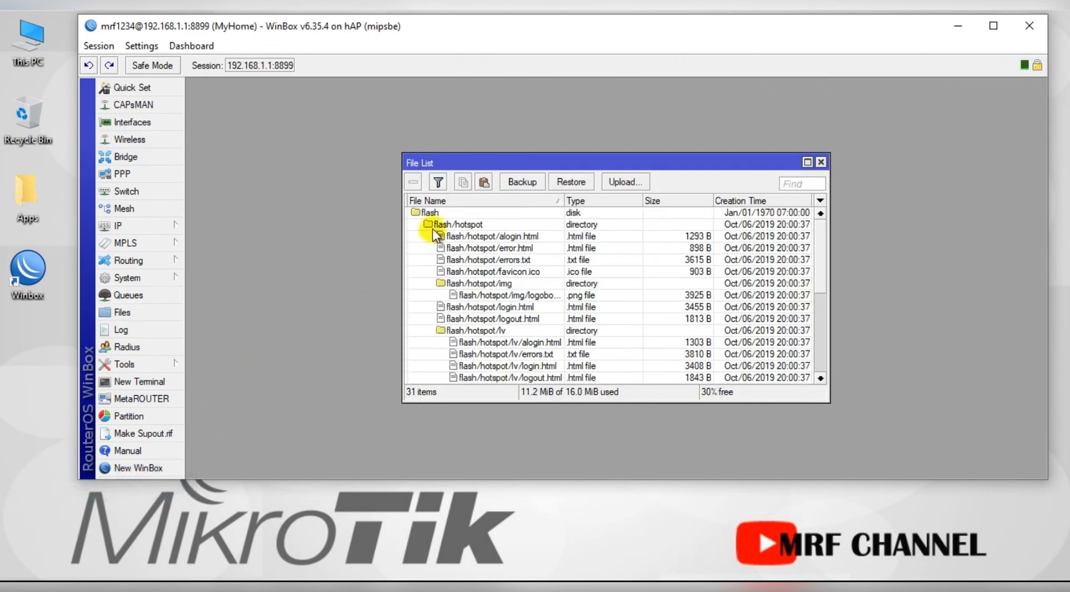
pyautogui.click(522, 182)
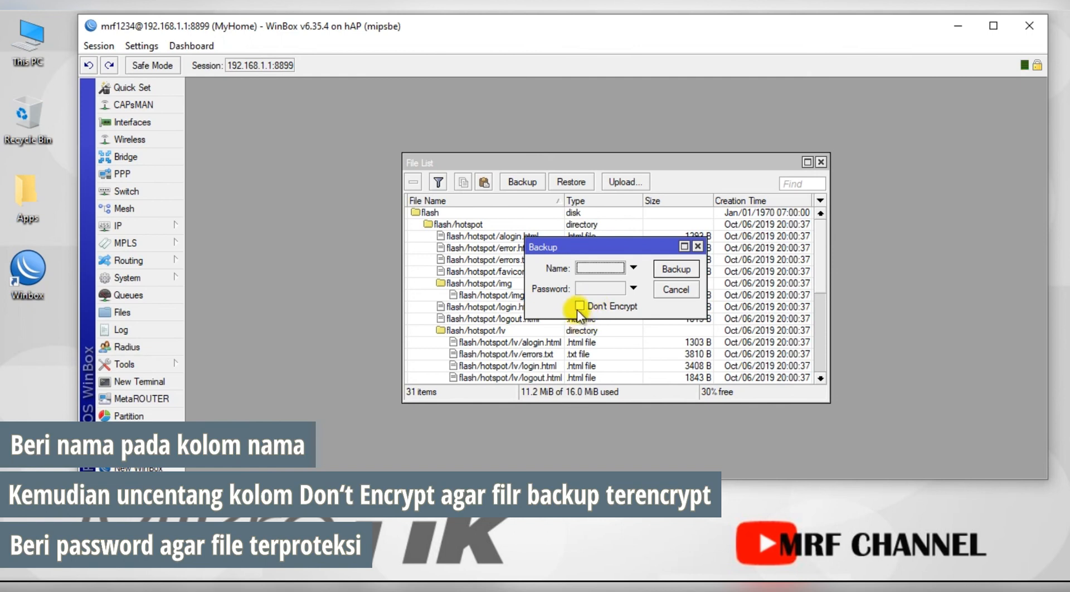
pyautogui.click(633, 288)
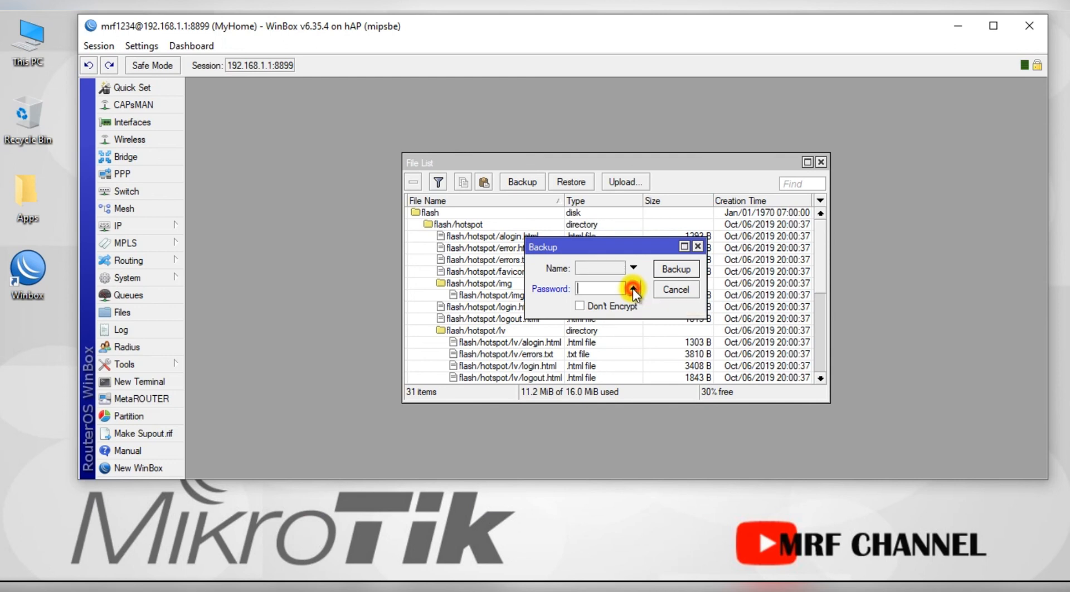
pyautogui.click(601, 284)
pyautogui.write('****')
pyautogui.click(678, 269)
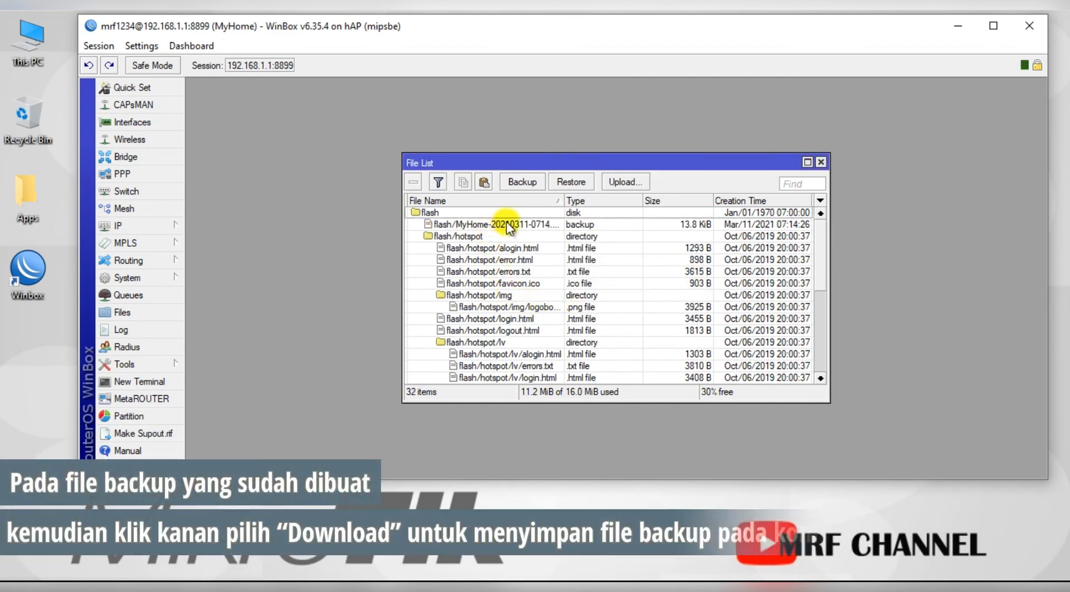
# Download the MyHome backup file from File List into the Desktop folder.
pyautogui.click(509, 226)
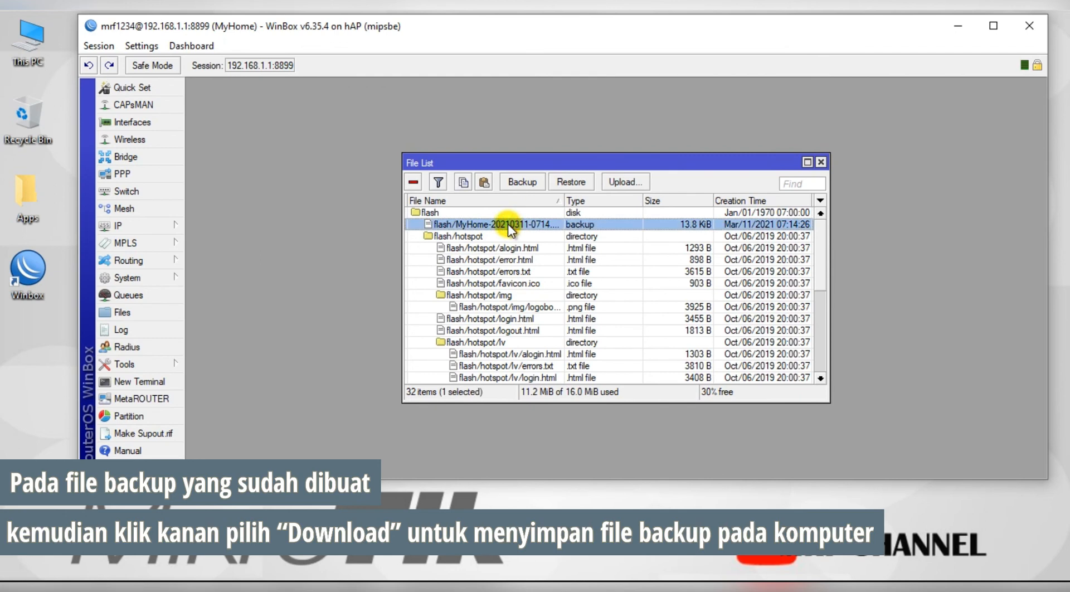
pyautogui.rightClick(509, 226)
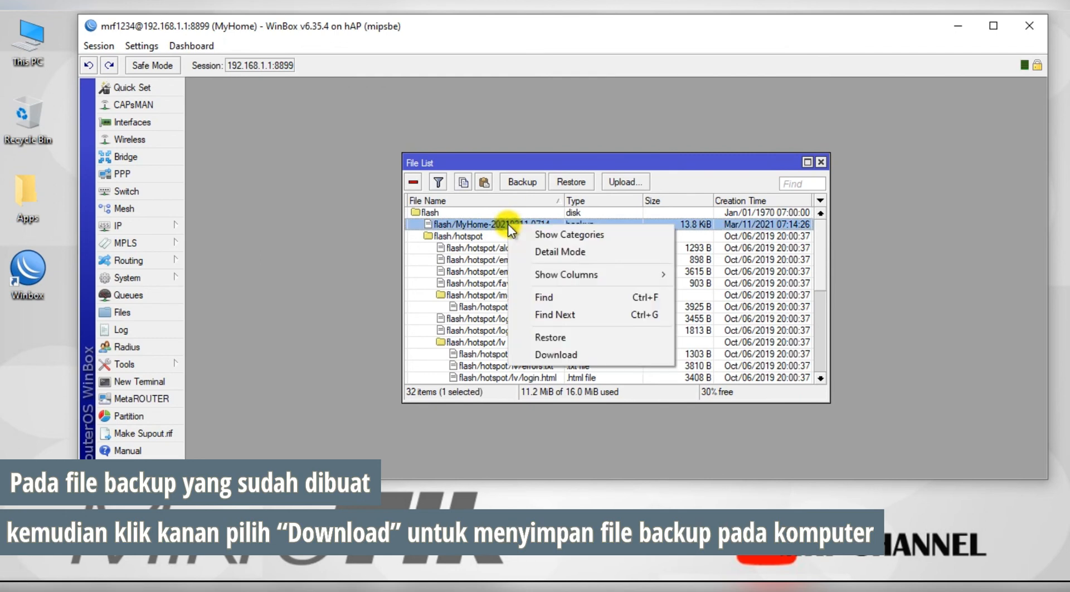
pyautogui.click(557, 355)
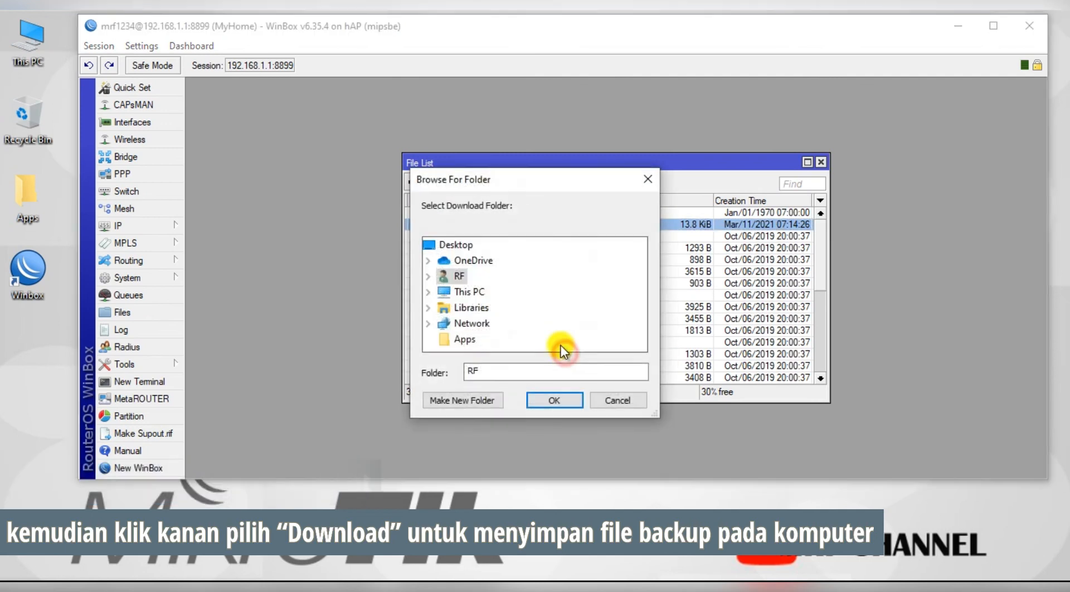
pyautogui.click(428, 276)
pyautogui.click(482, 308)
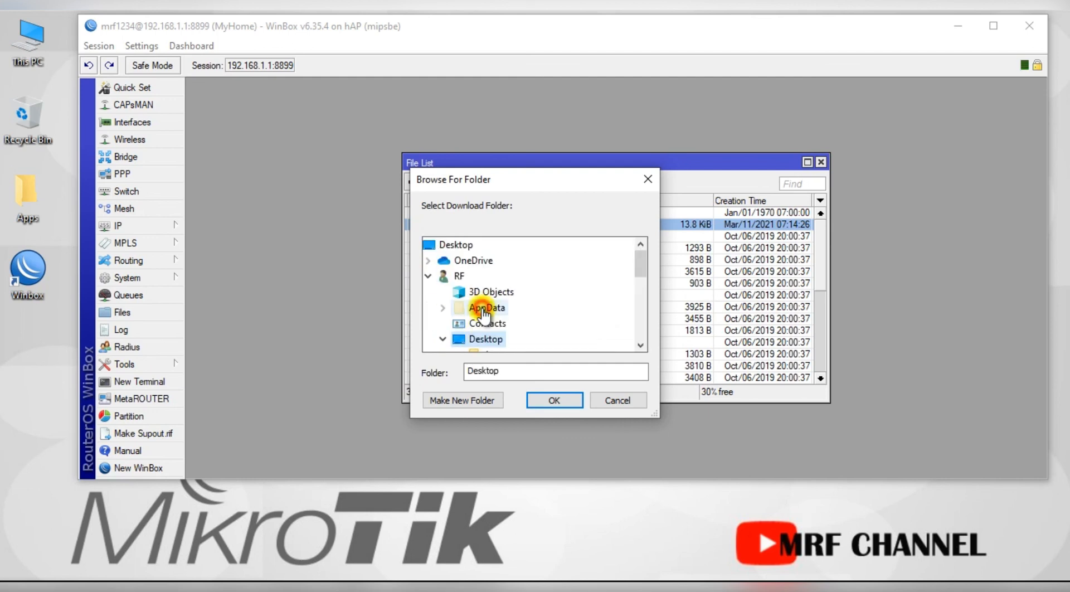
pyautogui.click(552, 399)
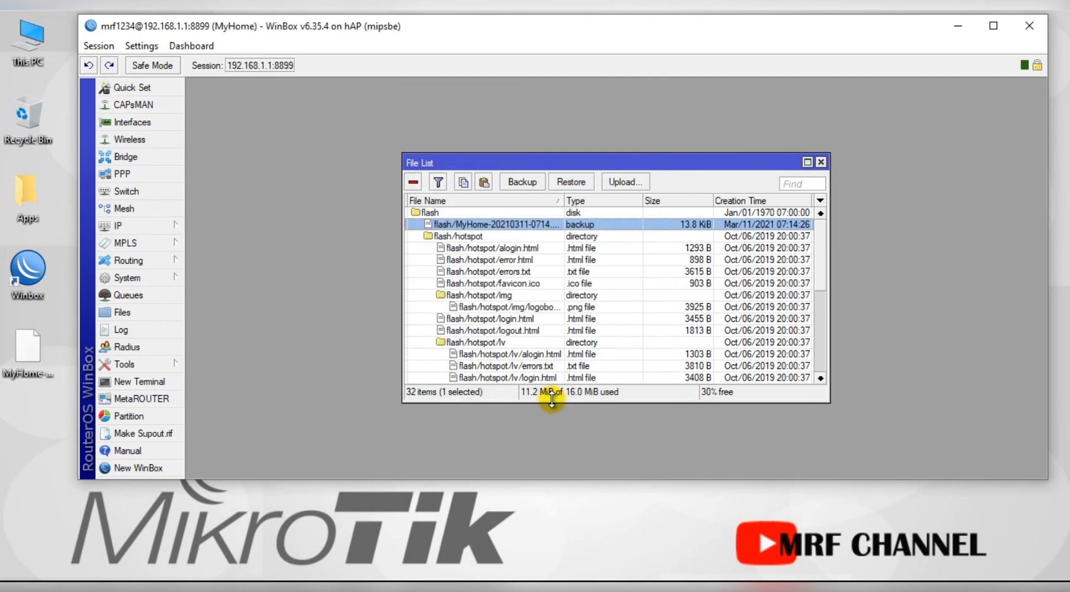